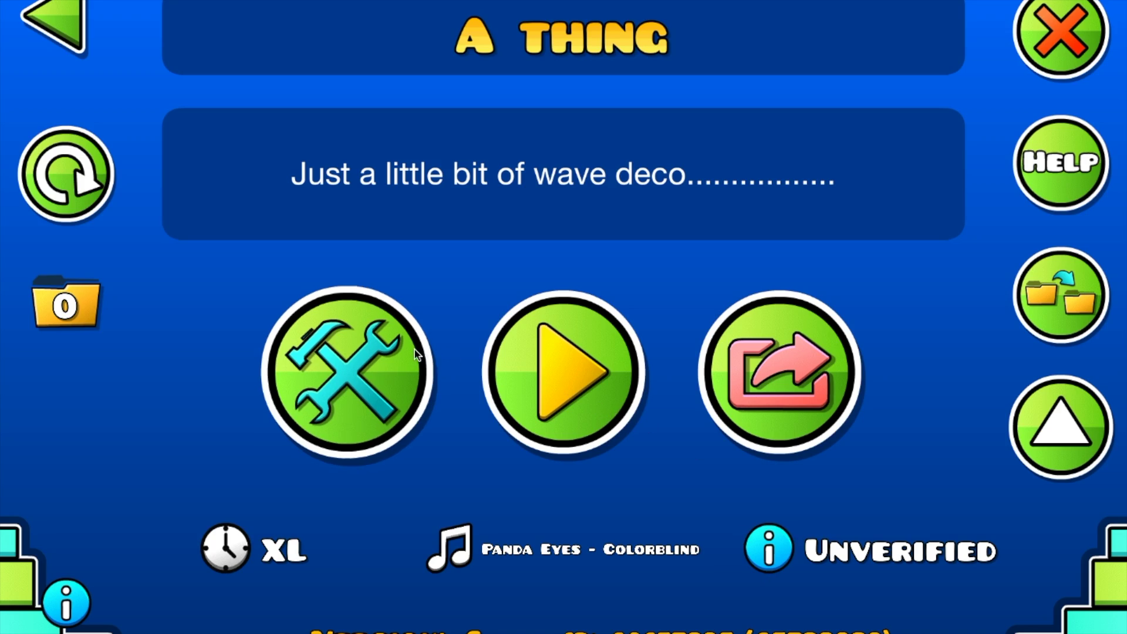
Open the level 'A thing' in the editor, rewind the view to the start, and playtest it
left_click(417, 354)
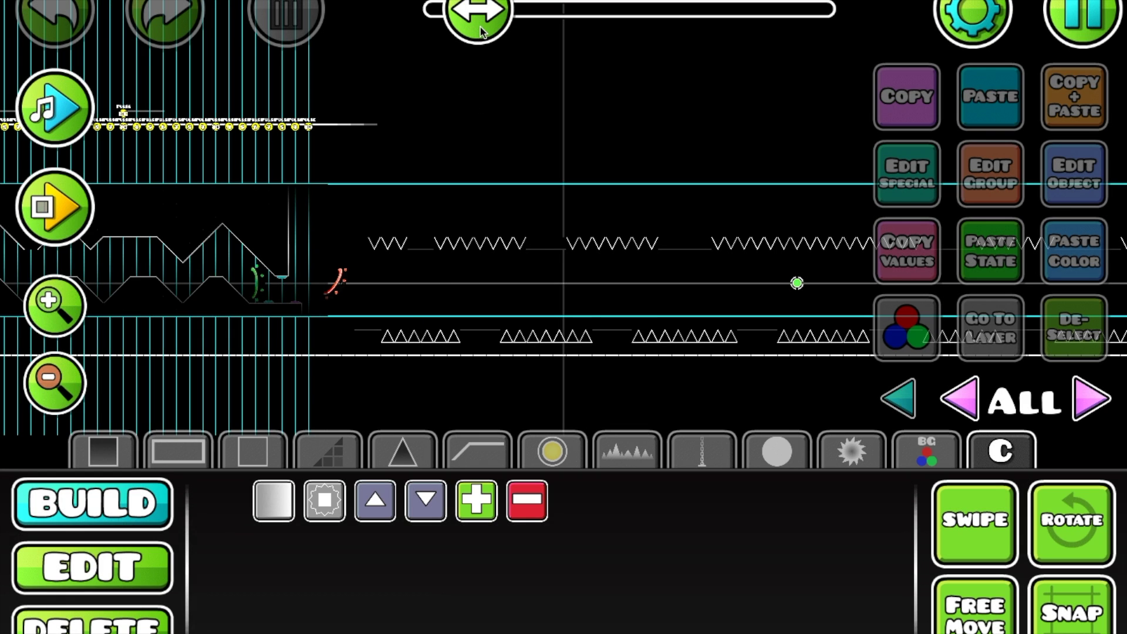
left_click_drag(480, 27, 468, 29)
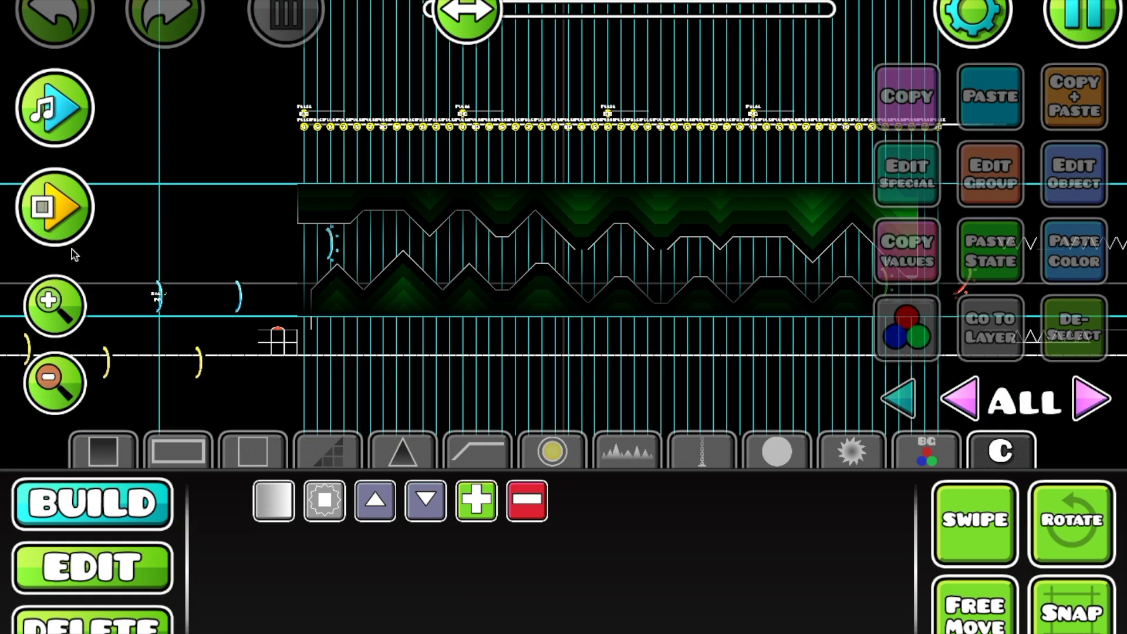
left_click(68, 219)
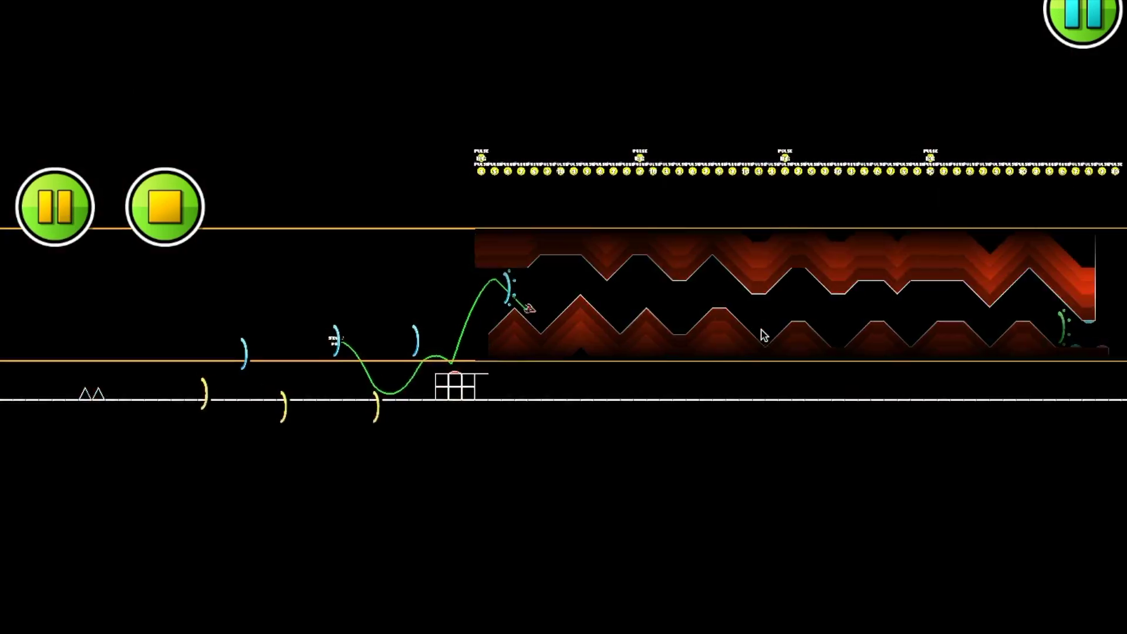
Steer the wave through the zigzag corridor into the spikes, then return to the editor
left_click(763, 334)
left_click(763, 334)
left_click(762, 335)
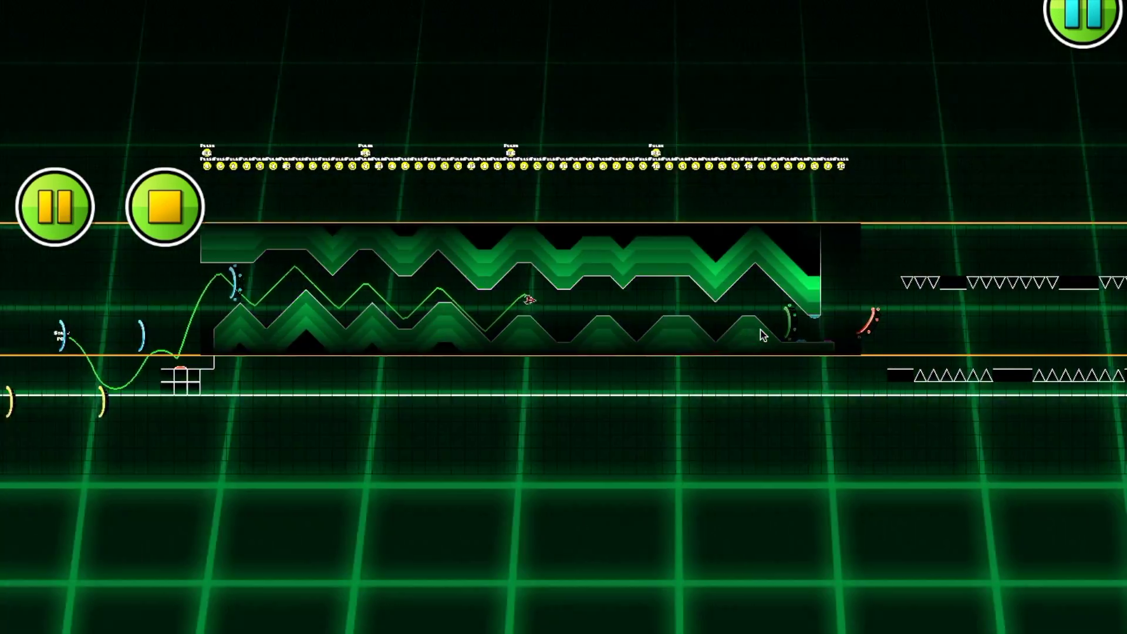
left_click(761, 334)
left_click(760, 330)
left_click(760, 330)
left_click(760, 330)
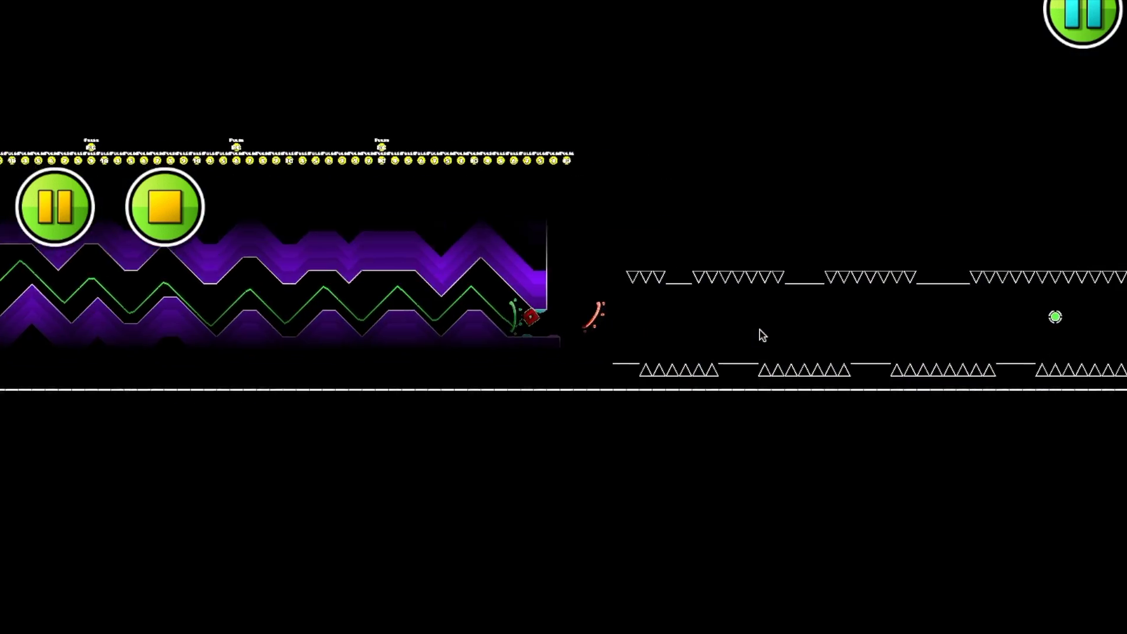
left_click(759, 330)
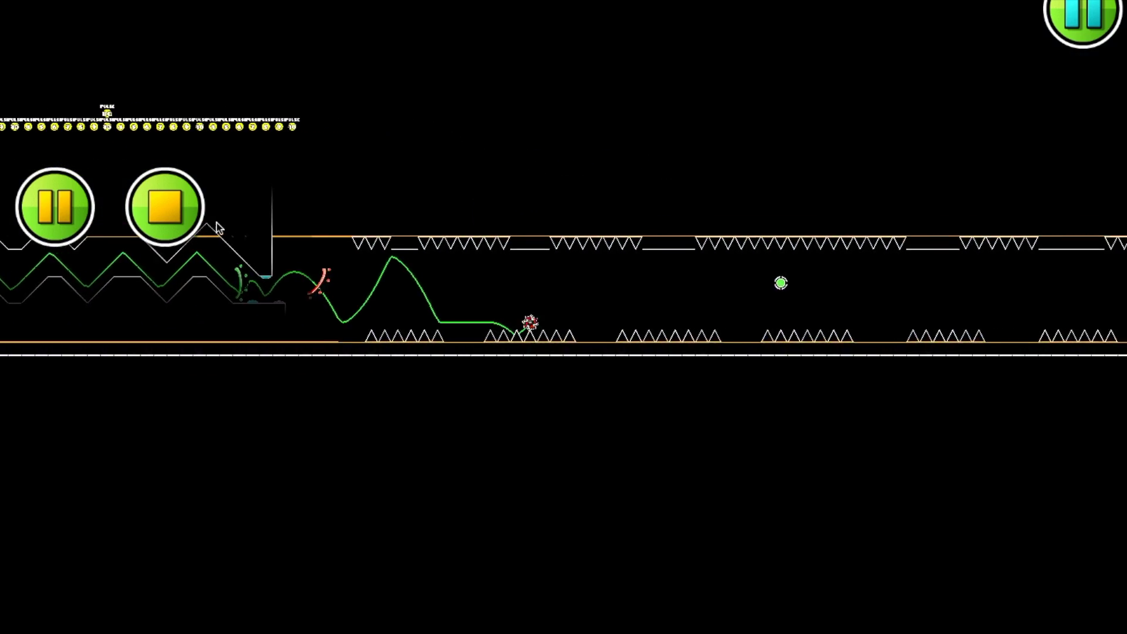
left_click(219, 200)
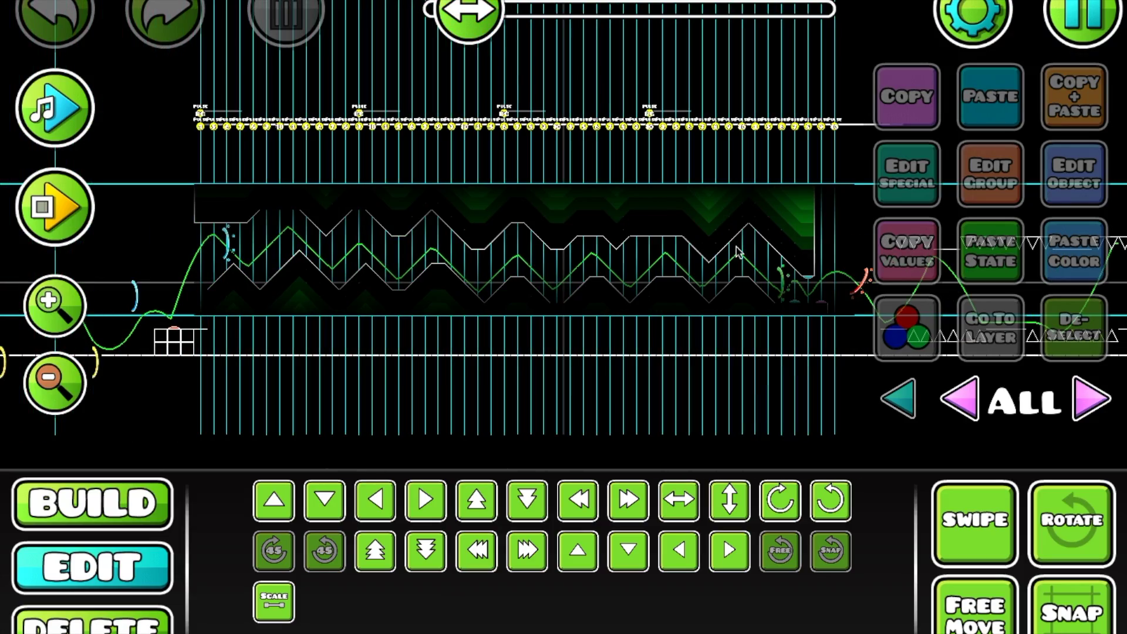
Filter the view to layer 0, then layer 1, zoom in on the corridor entrance, and return to layer 0
left_click(1054, 409)
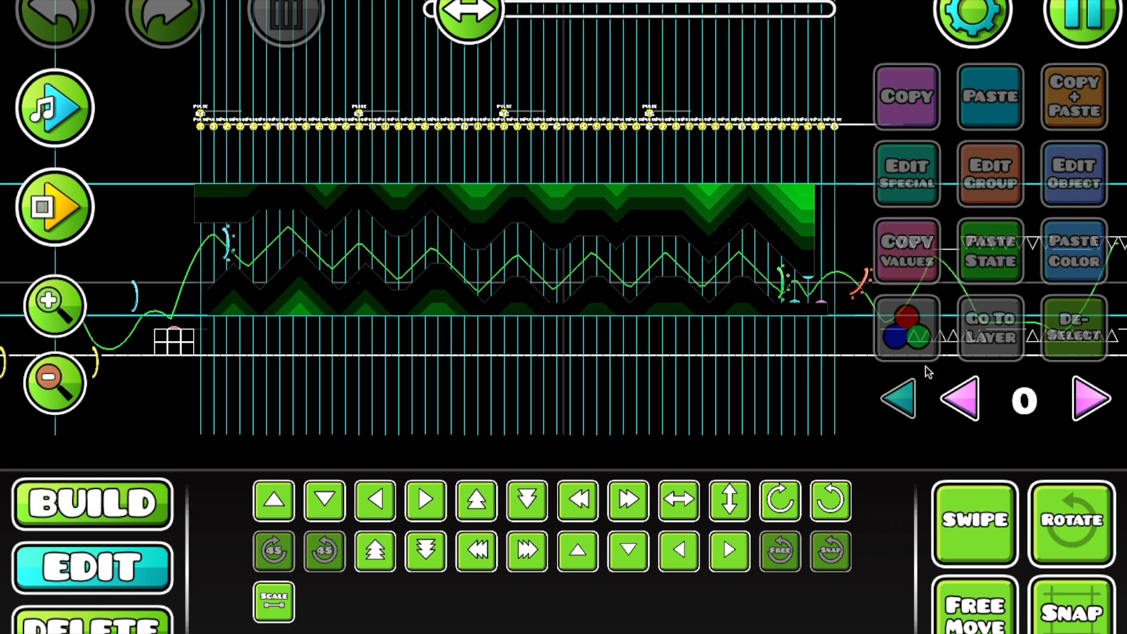
left_click(1075, 399)
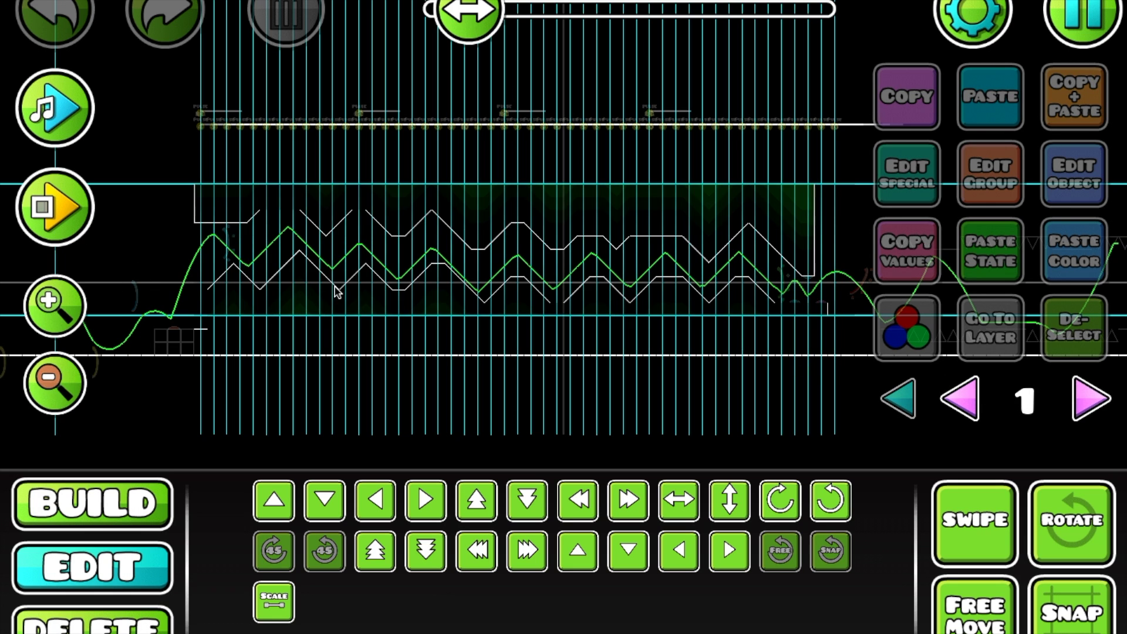
left_click(88, 286)
mouse_move(189, 388)
left_mouse_down()
mouse_move(762, 372)
mouse_move(659, 352)
left_mouse_up()
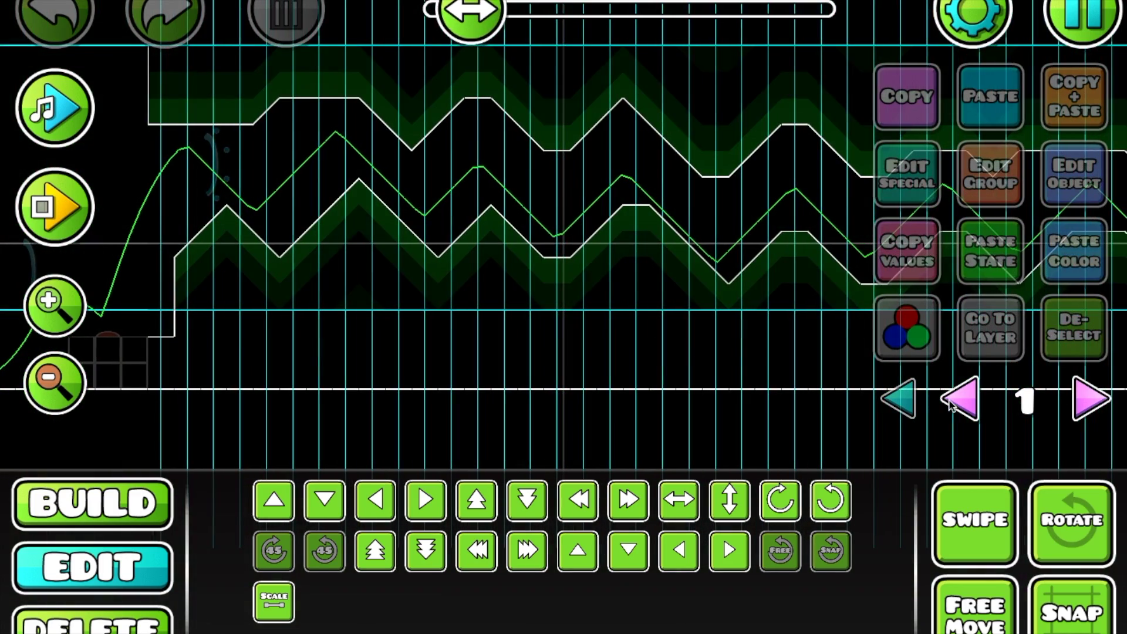
left_click(950, 404)
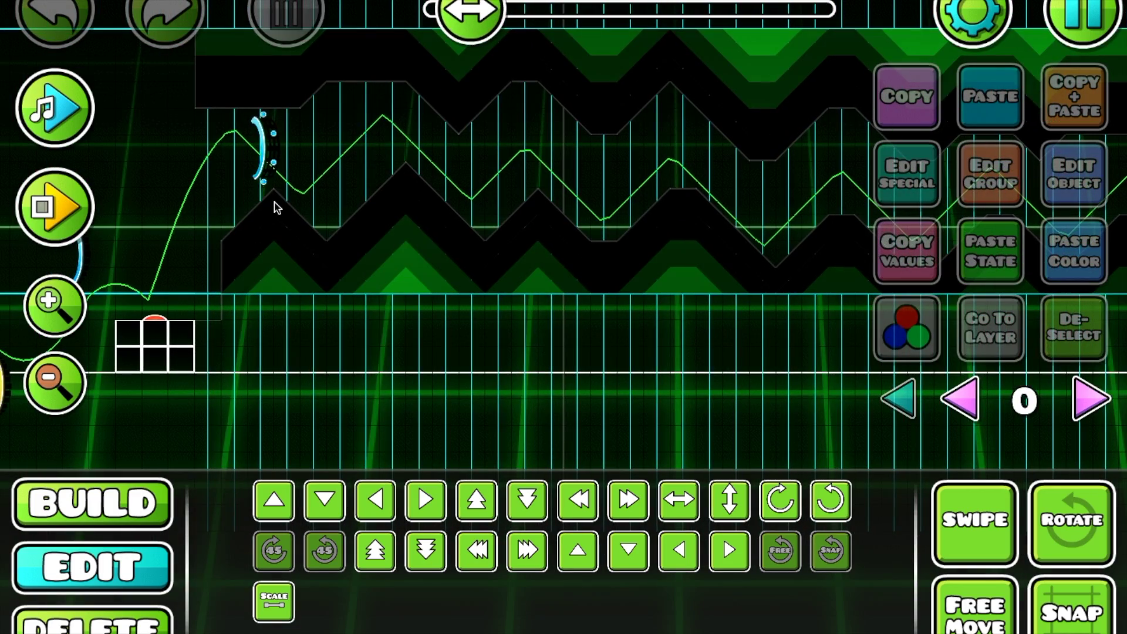
left_click(278, 205)
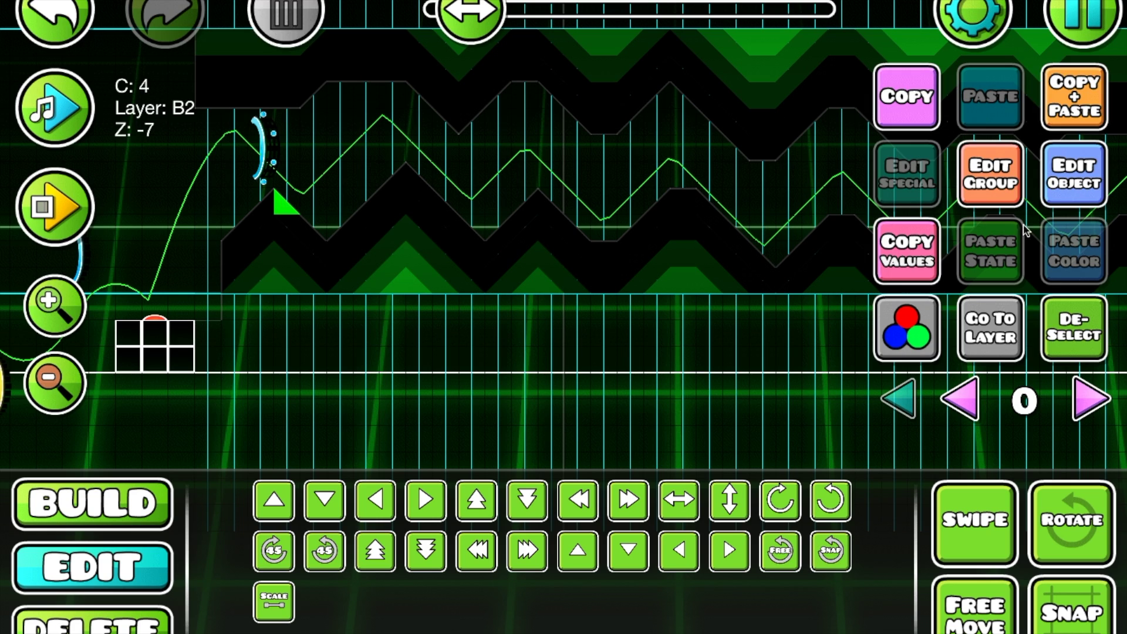
left_click(294, 226, "shift")
left_click(1058, 108)
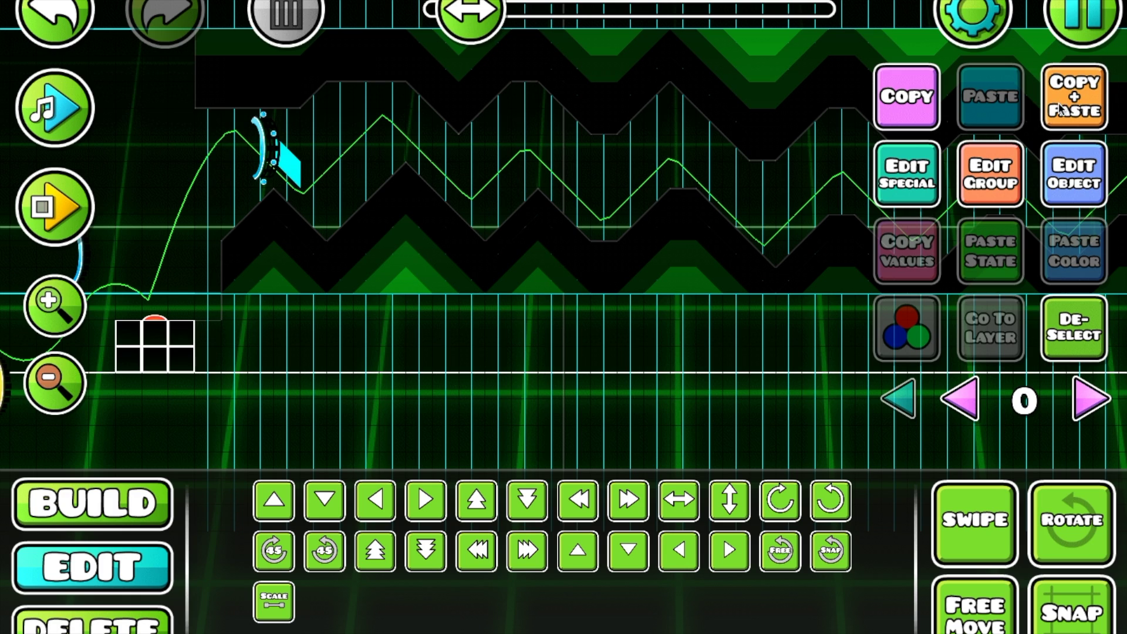
left_click(1060, 112)
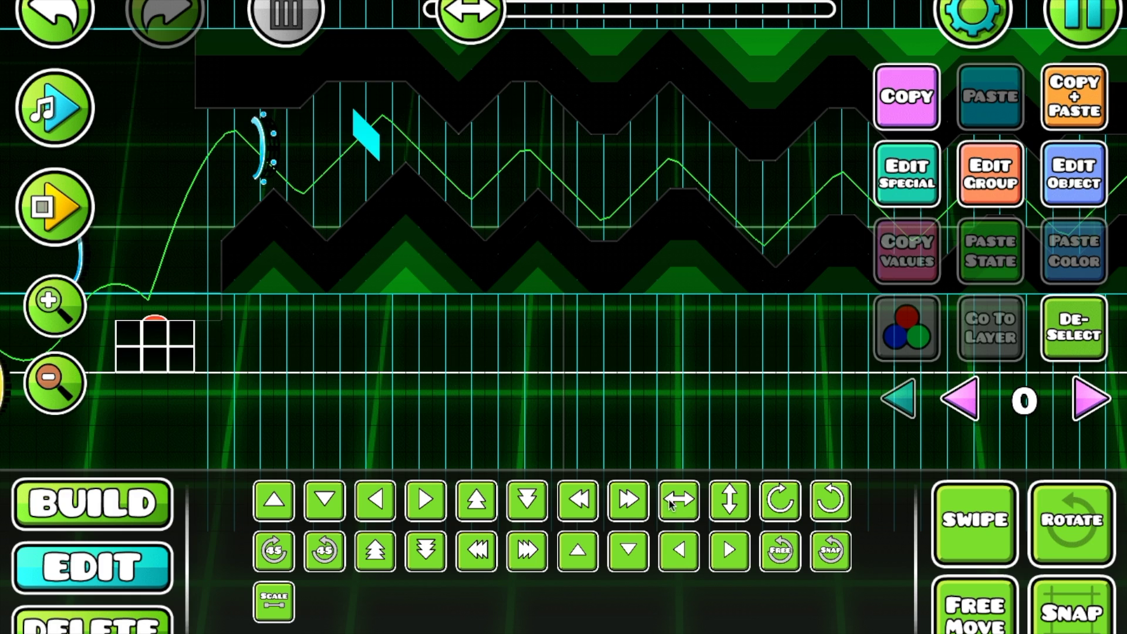
key("a")
left_click(1072, 332)
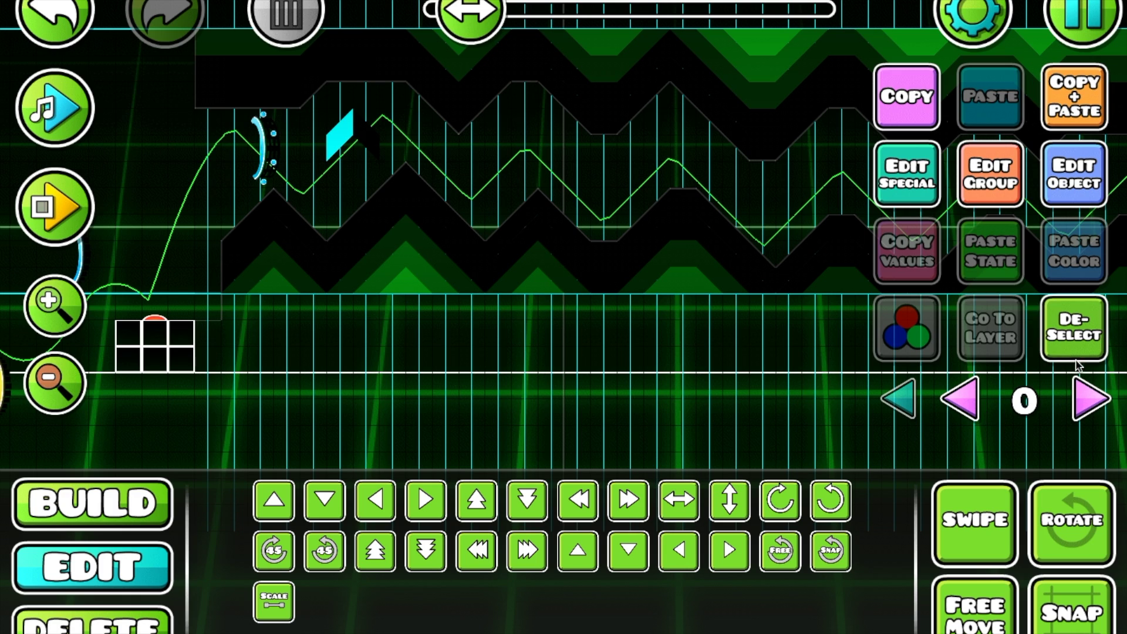
left_click(324, 148)
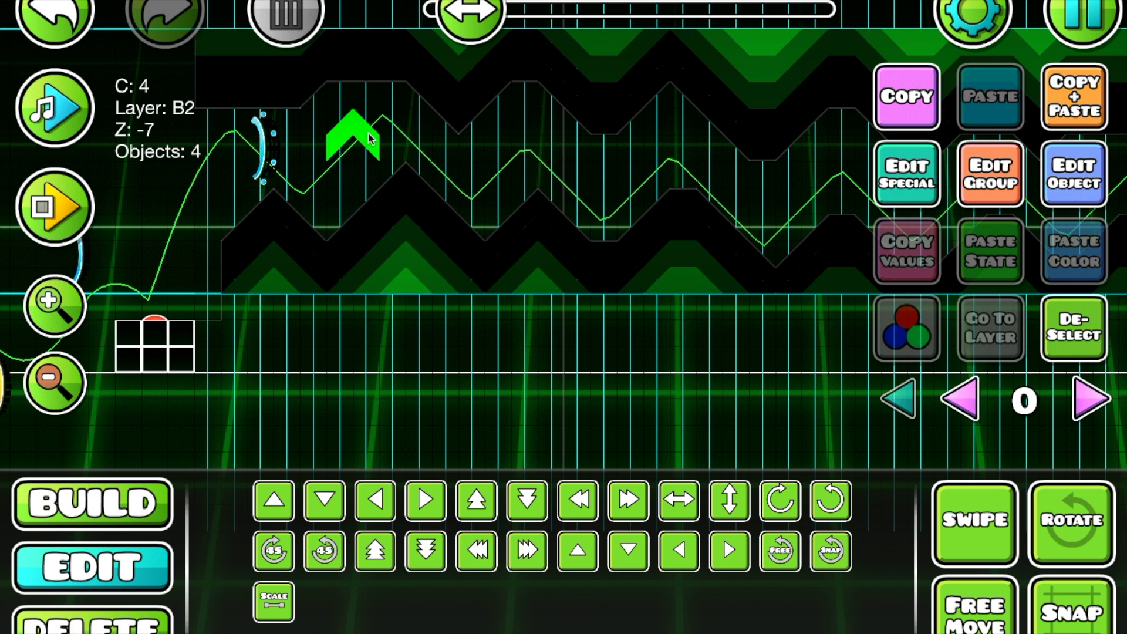
left_click(368, 160)
left_click(280, 205)
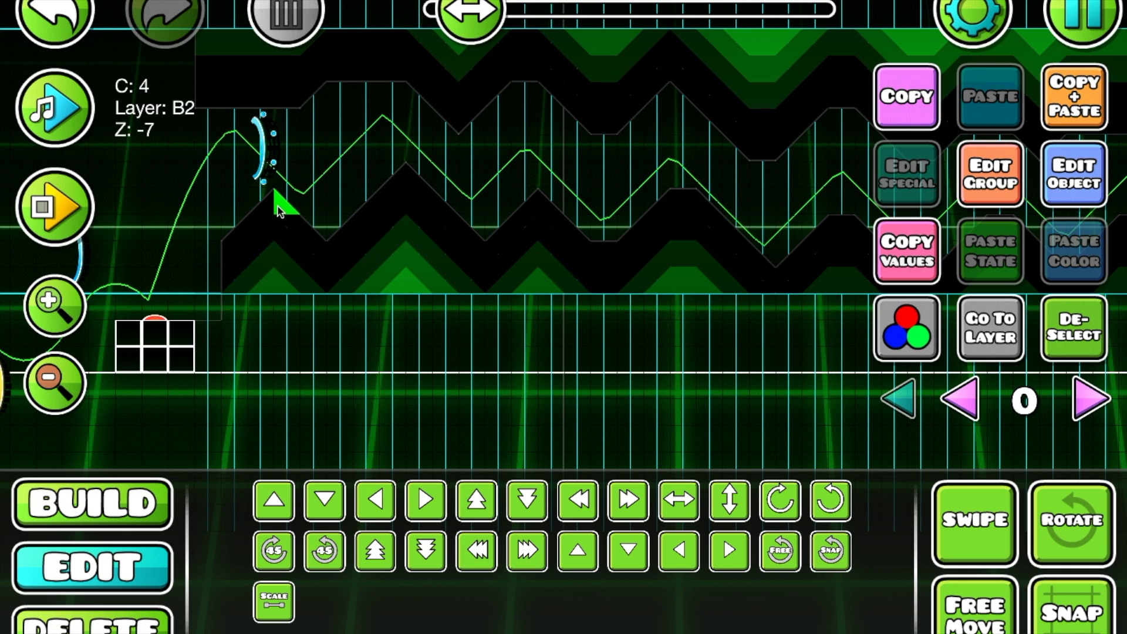
left_click(1048, 198)
left_click(613, 537)
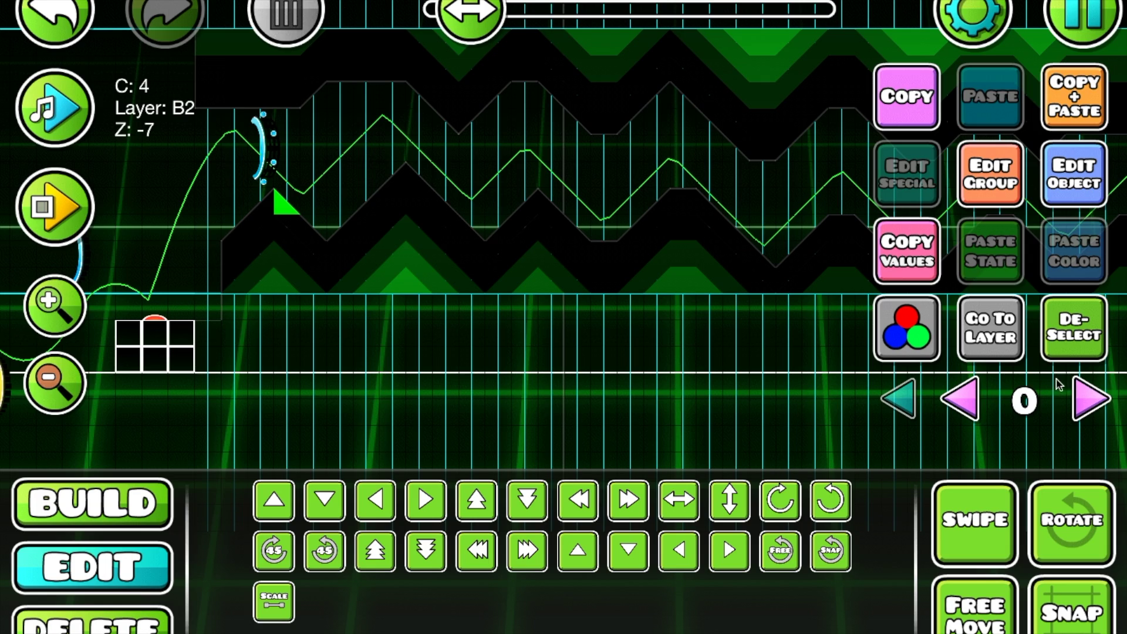
left_click(1104, 340)
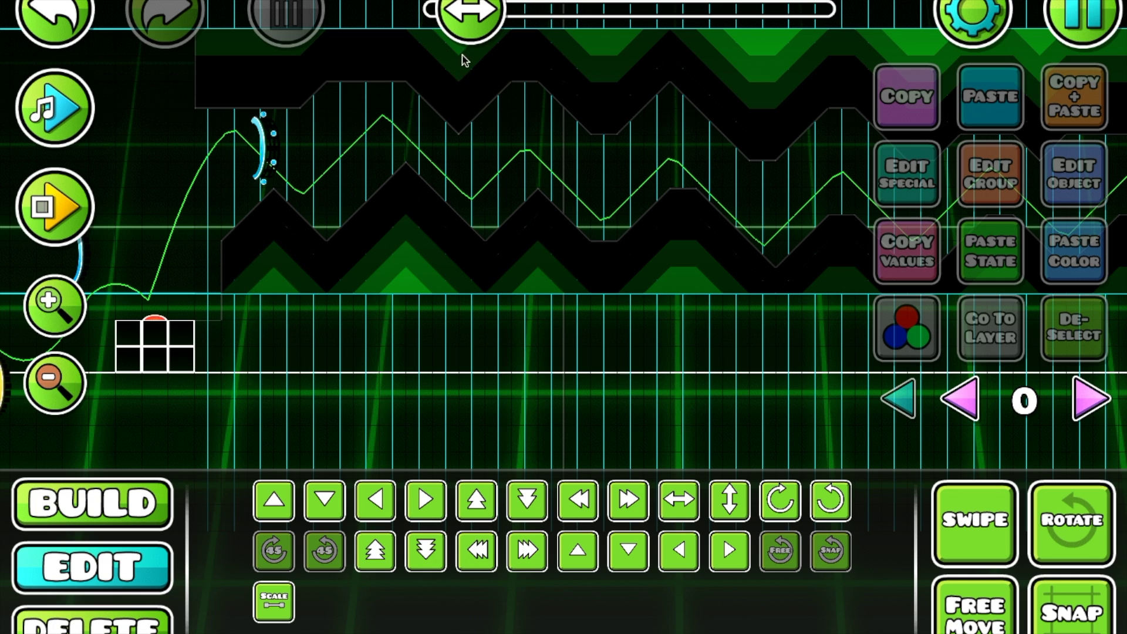
left_click_drag(416, 159, 580, 186)
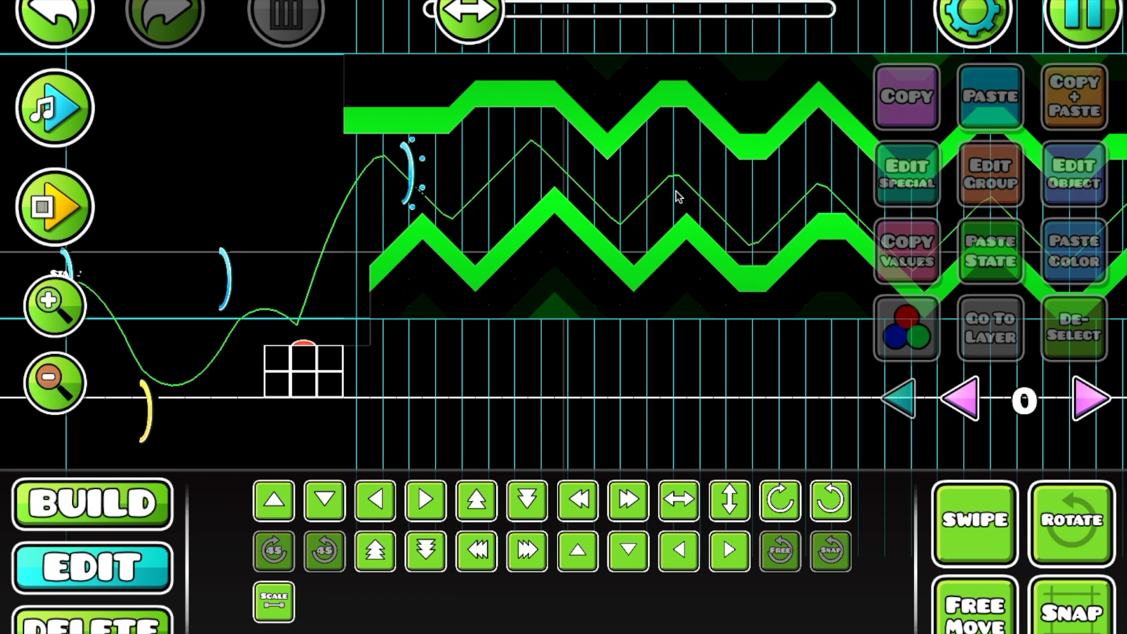
scroll(671, 191, "right", 1)
scroll(668, 193, "right", 1)
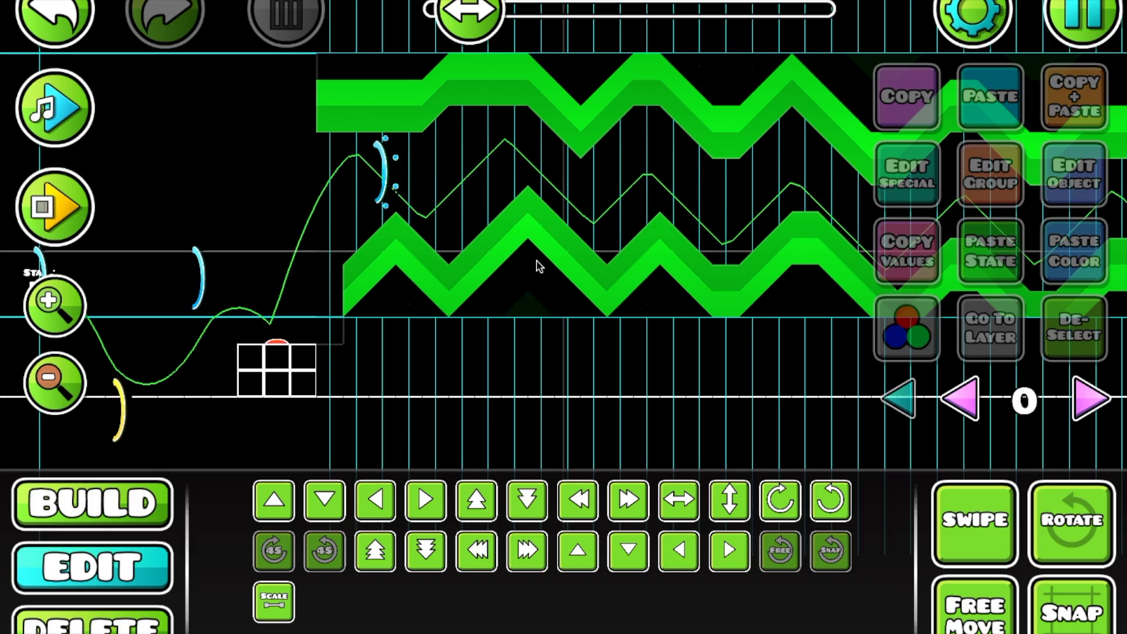
scroll(536, 261, "right", 3)
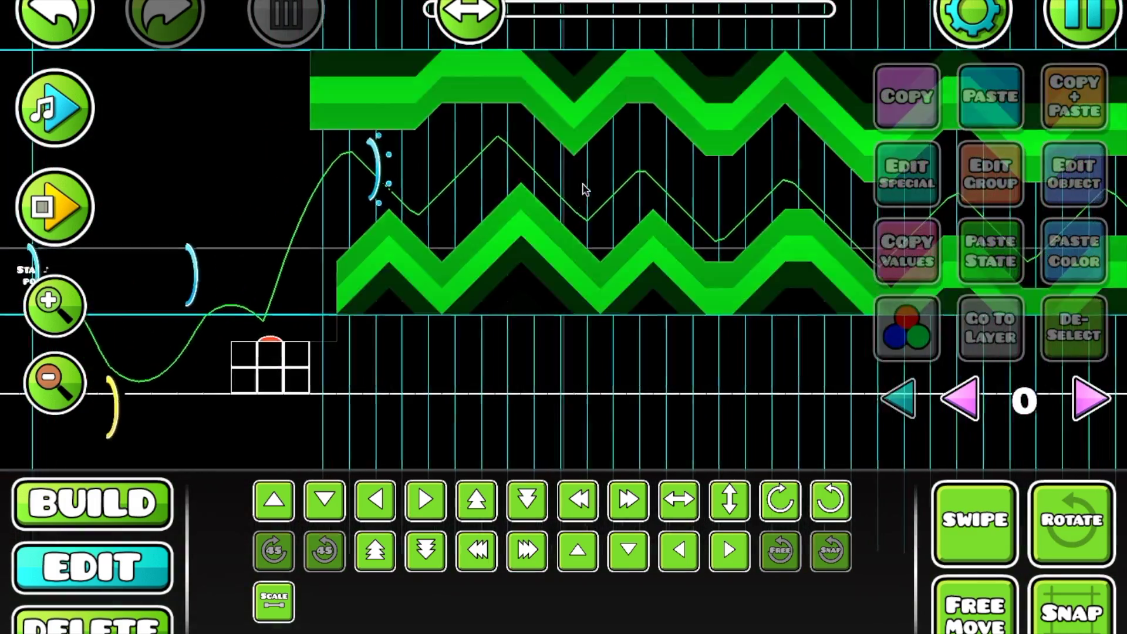
mouse_move(579, 176)
left_mouse_down()
mouse_move(269, 264)
mouse_move(189, 253)
mouse_move(654, 264)
left_mouse_up()
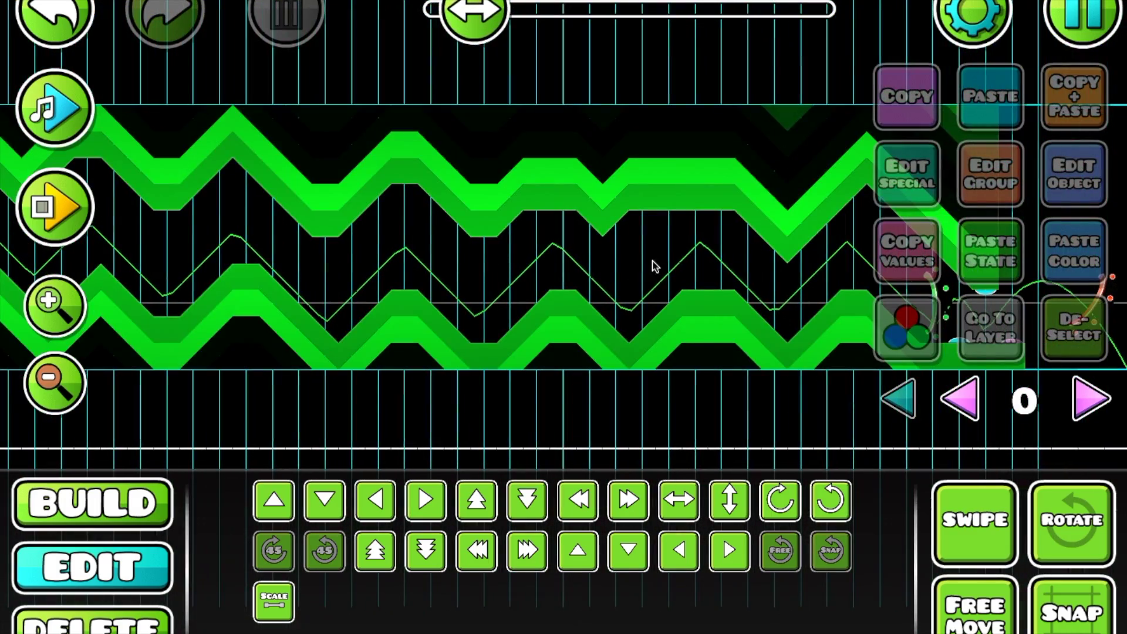
left_click_drag(825, 266, 640, 279)
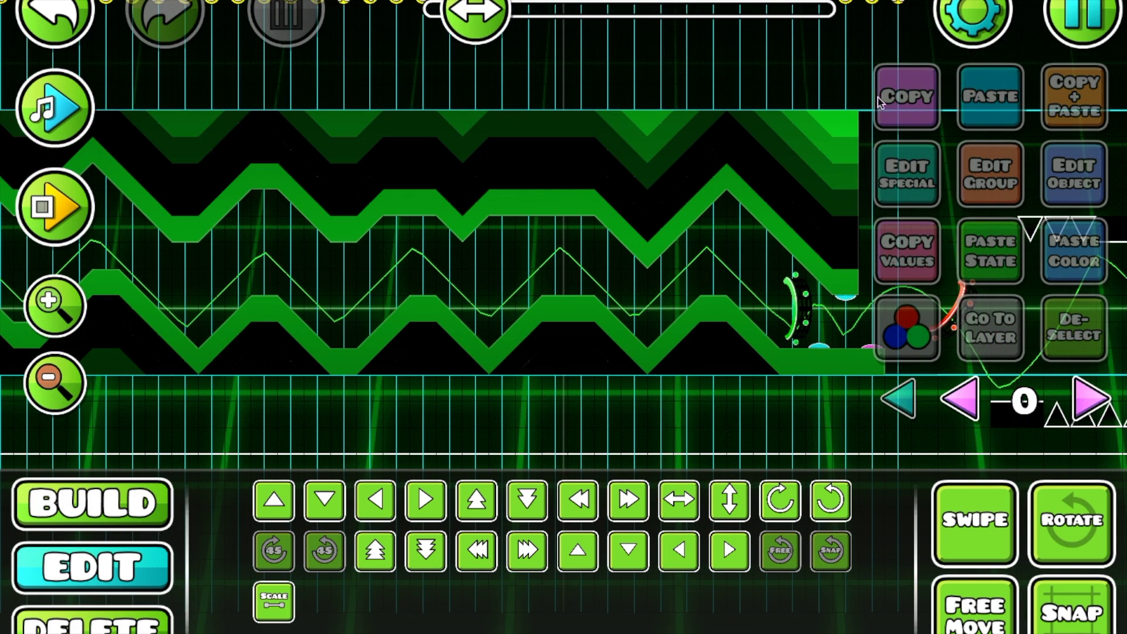
Inspect the black block's colour settings by the corridor without changes, then deselect it
left_click(843, 129)
left_click(1075, 189)
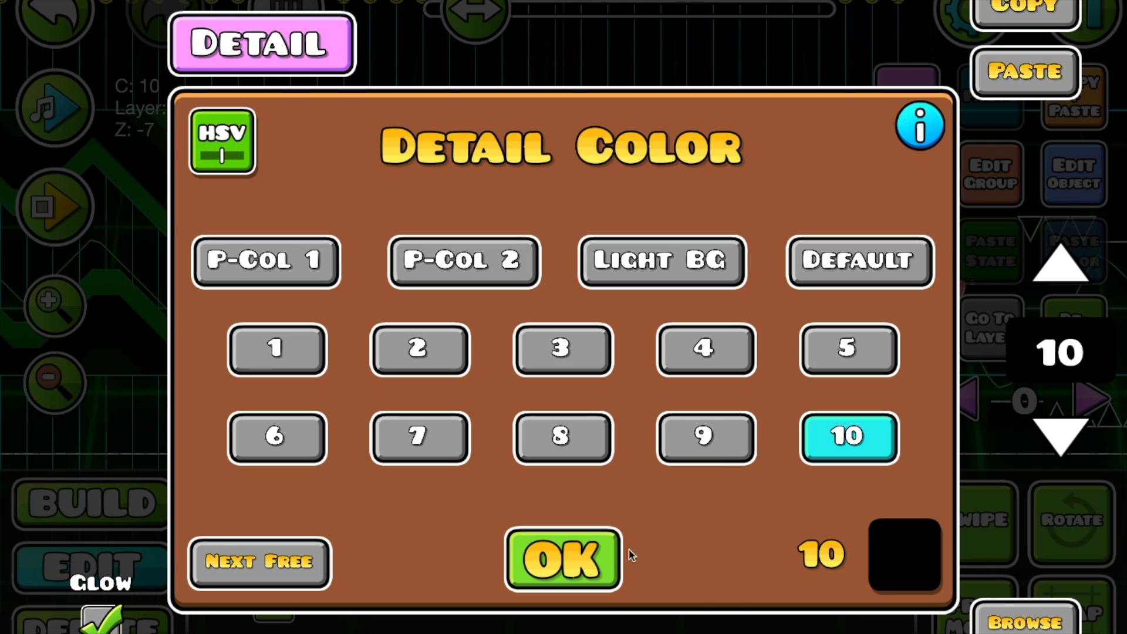
left_click(598, 556)
left_click(1079, 349)
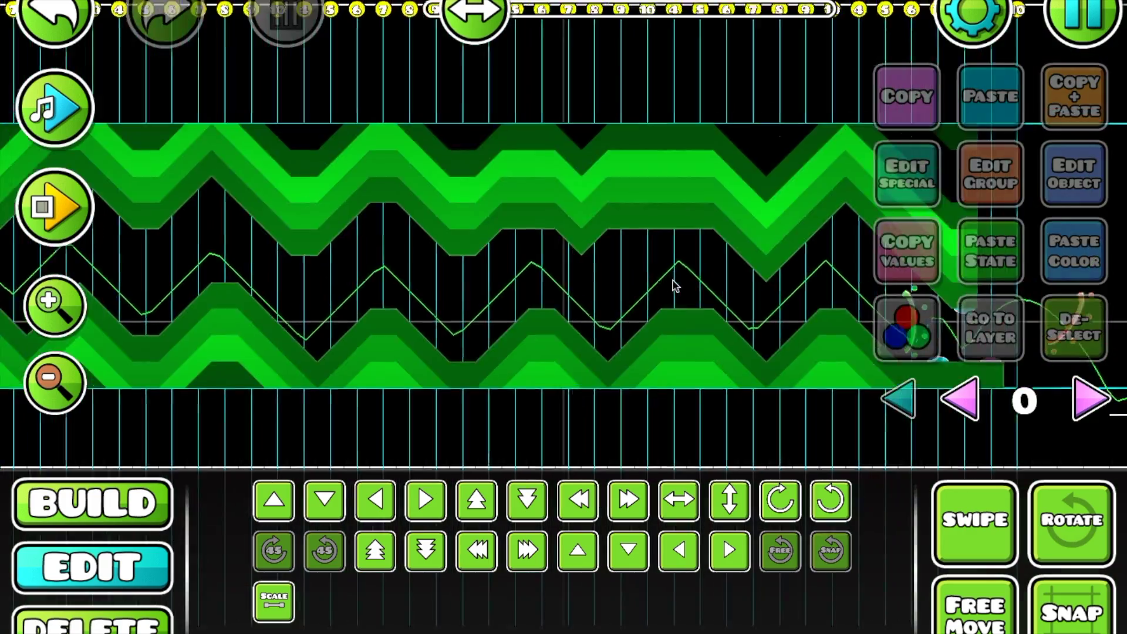
Set the first pulse trigger to channel 4, HSV mode, fades 0.05 in, 0.05 hold, 0.40 out
scroll(671, 284, "right", 10)
left_click_drag(401, 135, 616, 253)
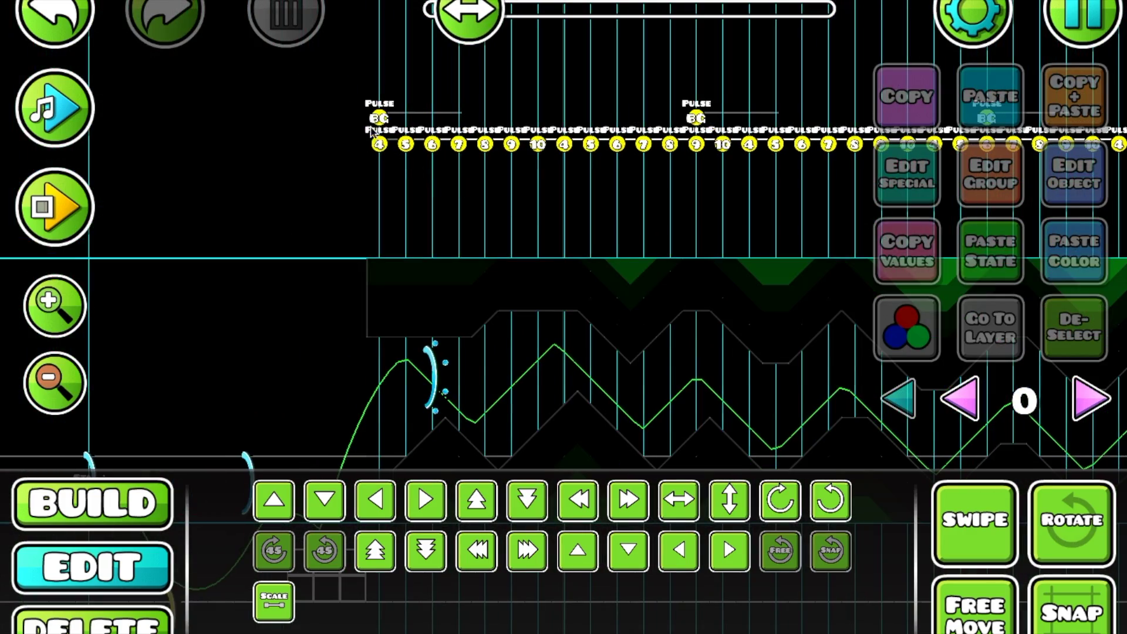
left_click(379, 144)
left_click(1074, 176)
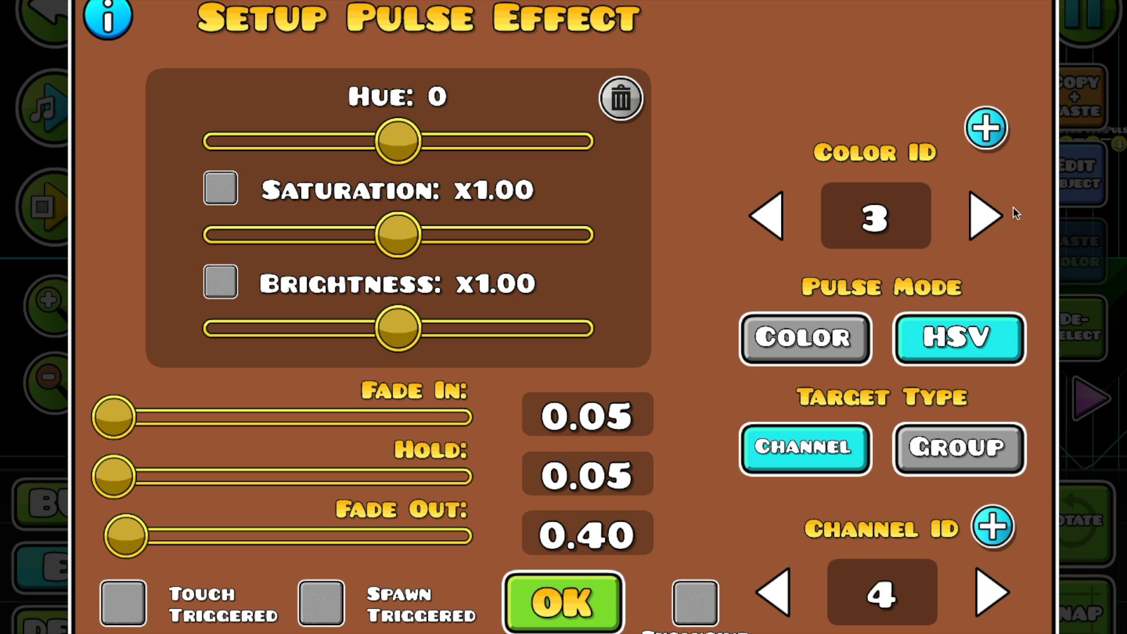
left_click(603, 603)
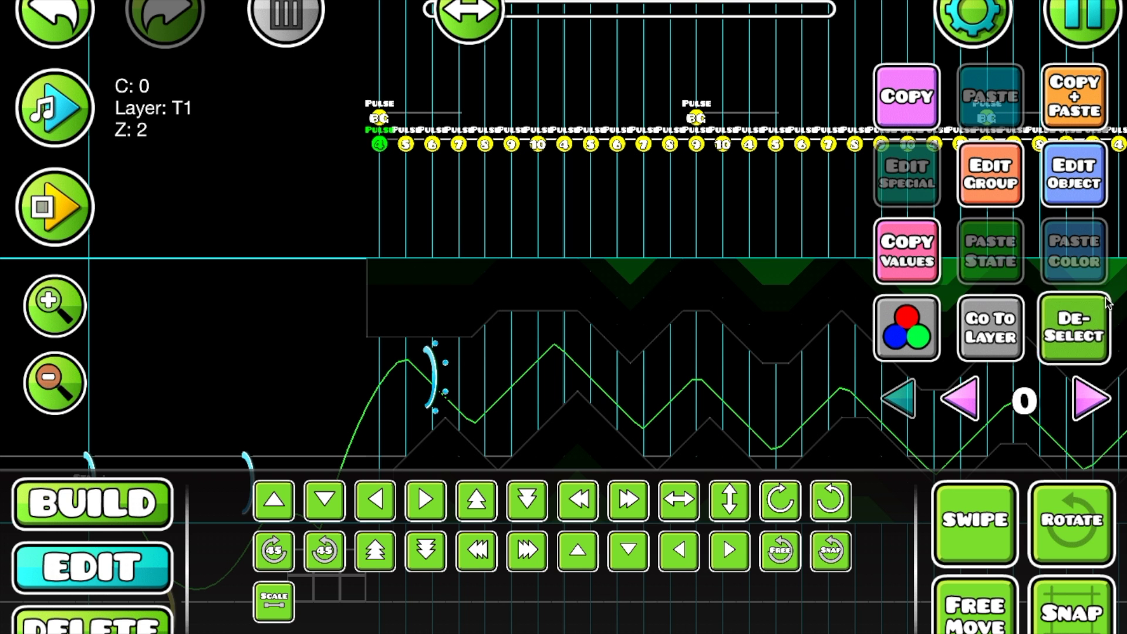
Duplicate the channel 4 pulse trigger and retarget the copy to channel 5
left_click(1074, 326)
left_click_drag(425, 213, 396, 220)
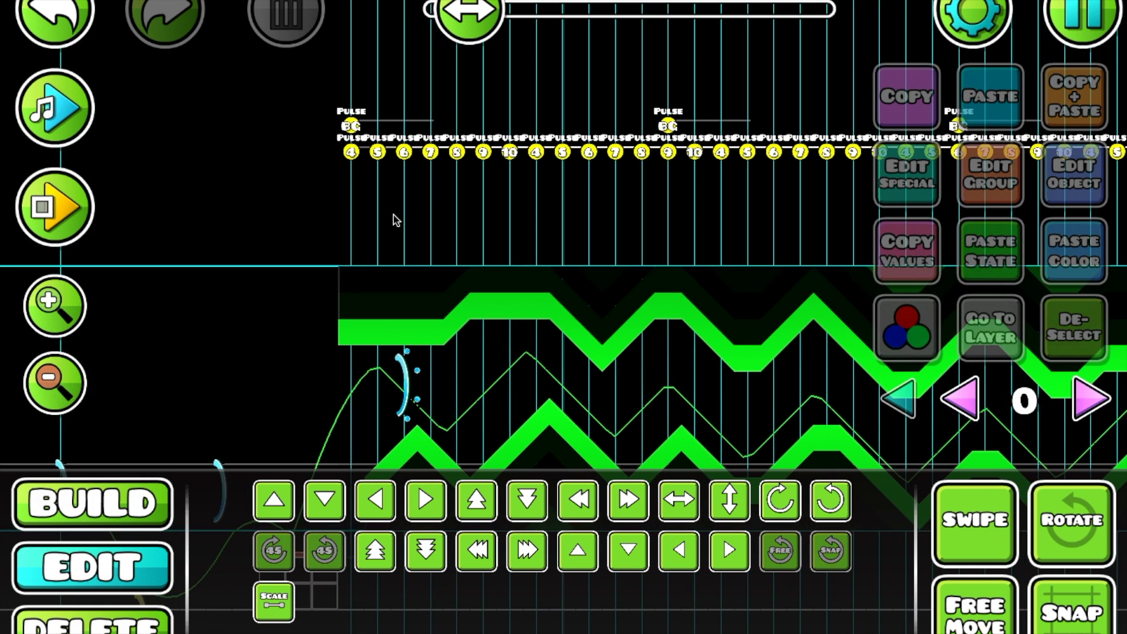
left_click(352, 154)
left_click(1090, 113)
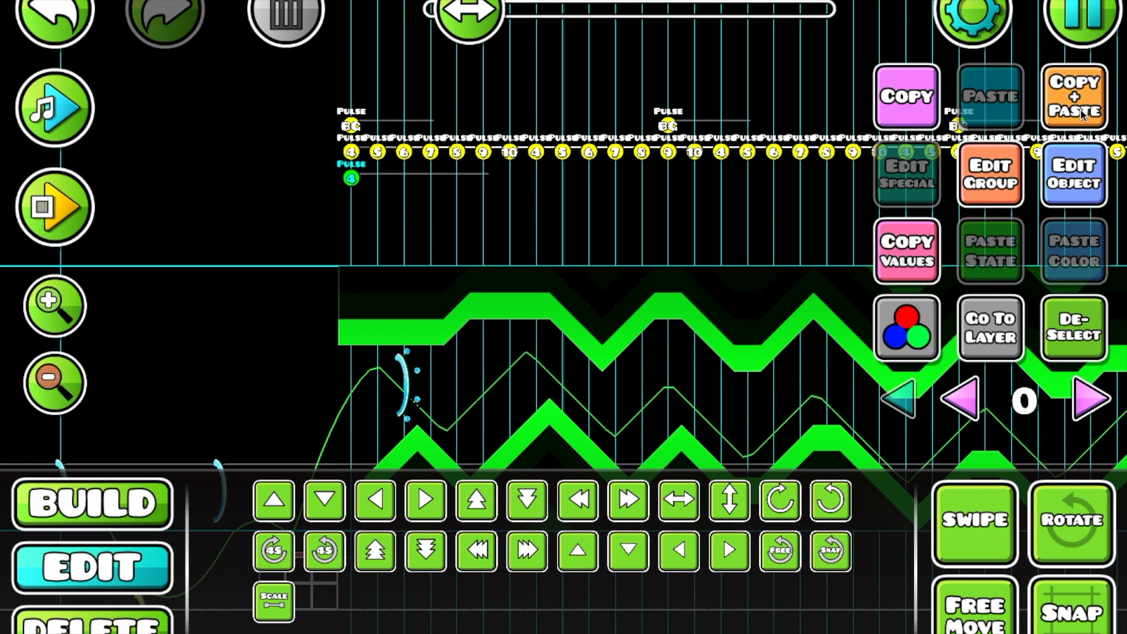
left_click(1073, 177)
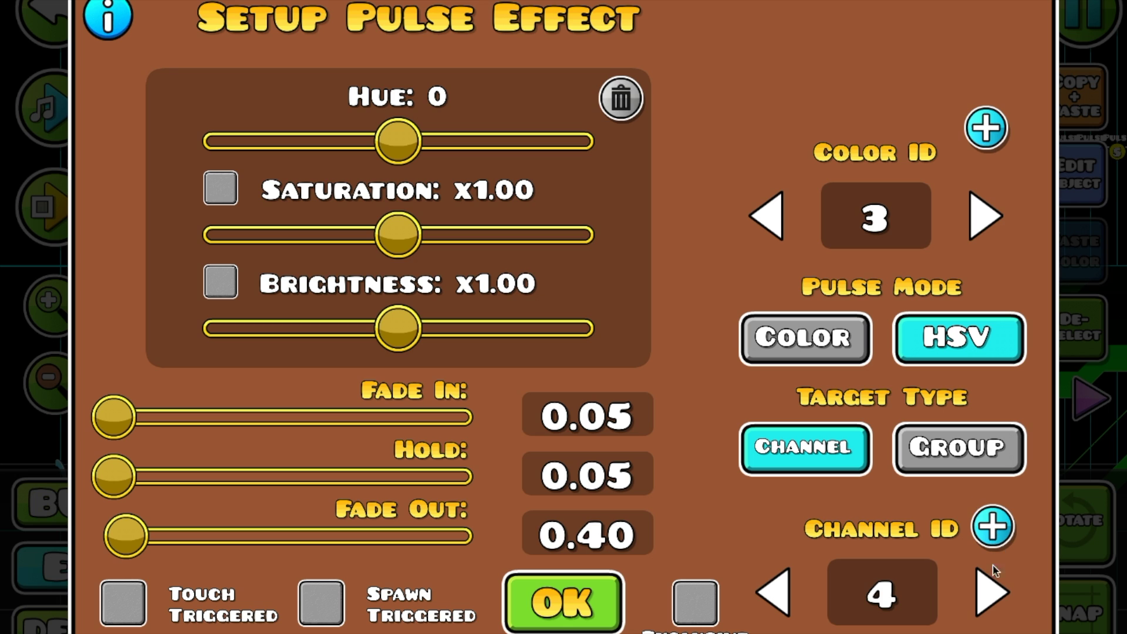
left_click(994, 574)
left_click(595, 610)
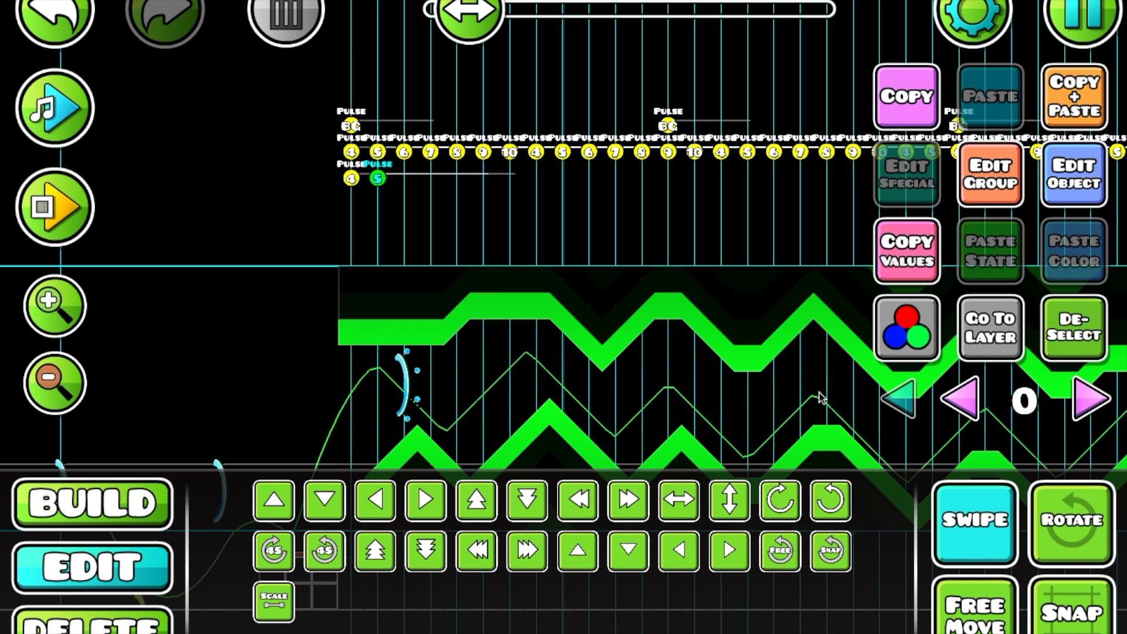
Delete the two test pulse triggers and turn off swipe selection
key("Delete")
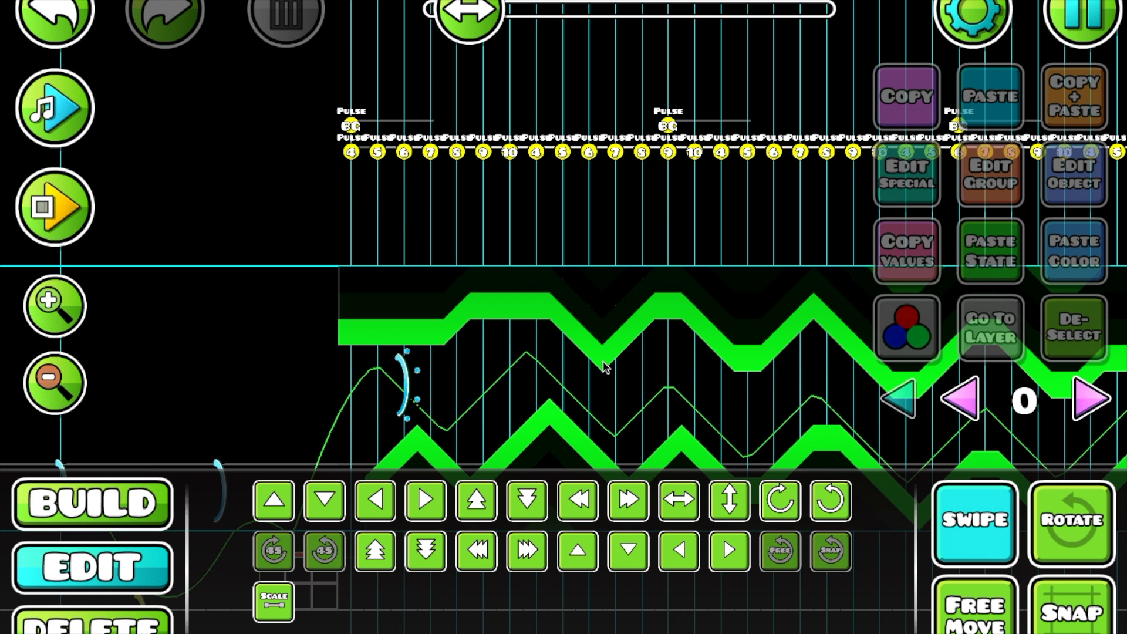
left_click(1003, 521)
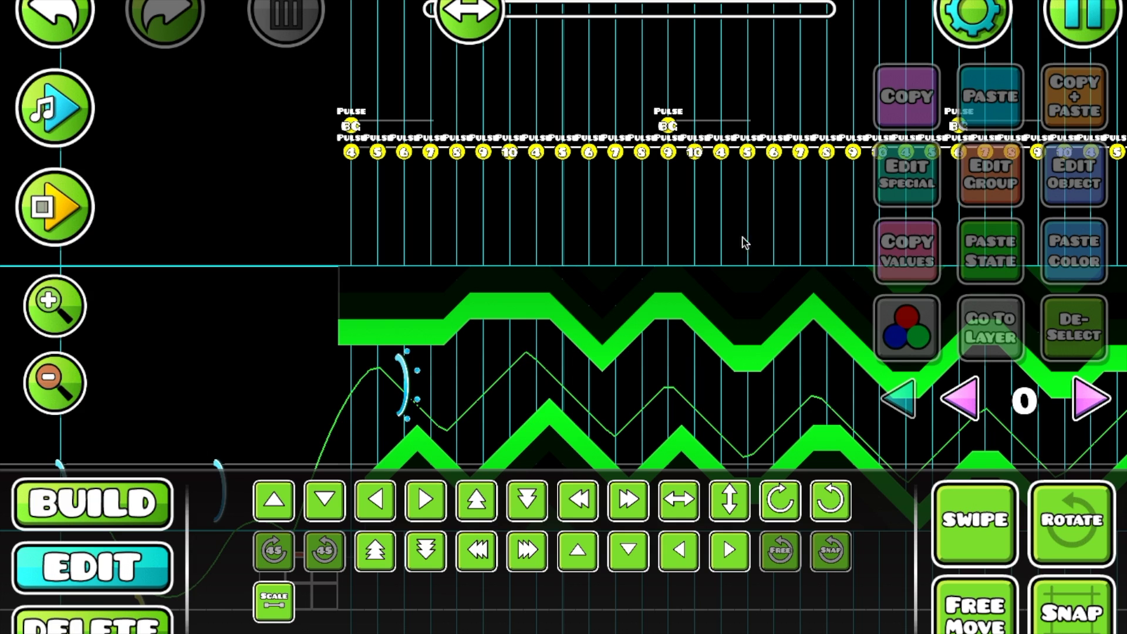
left_click(510, 152)
left_click(1045, 342)
Duplicate the channel 4–10 triggers seven cells right, then delete the lower row of 14 triggers
left_click_drag(510, 152, 344, 159)
left_click(1087, 82)
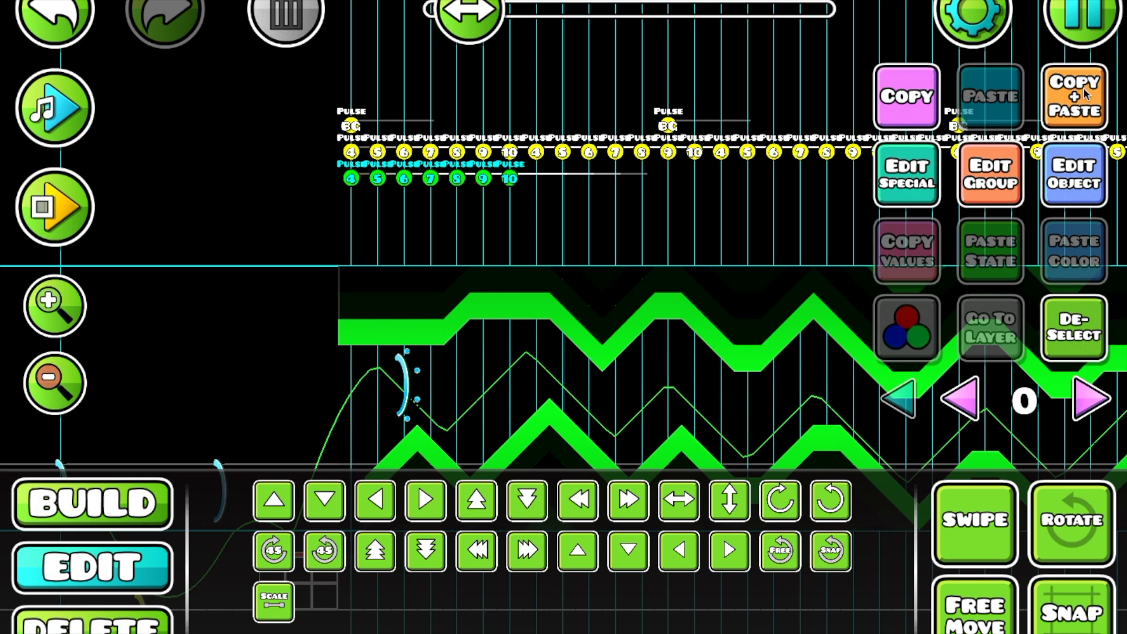
key("d")
key("d")
key("d")
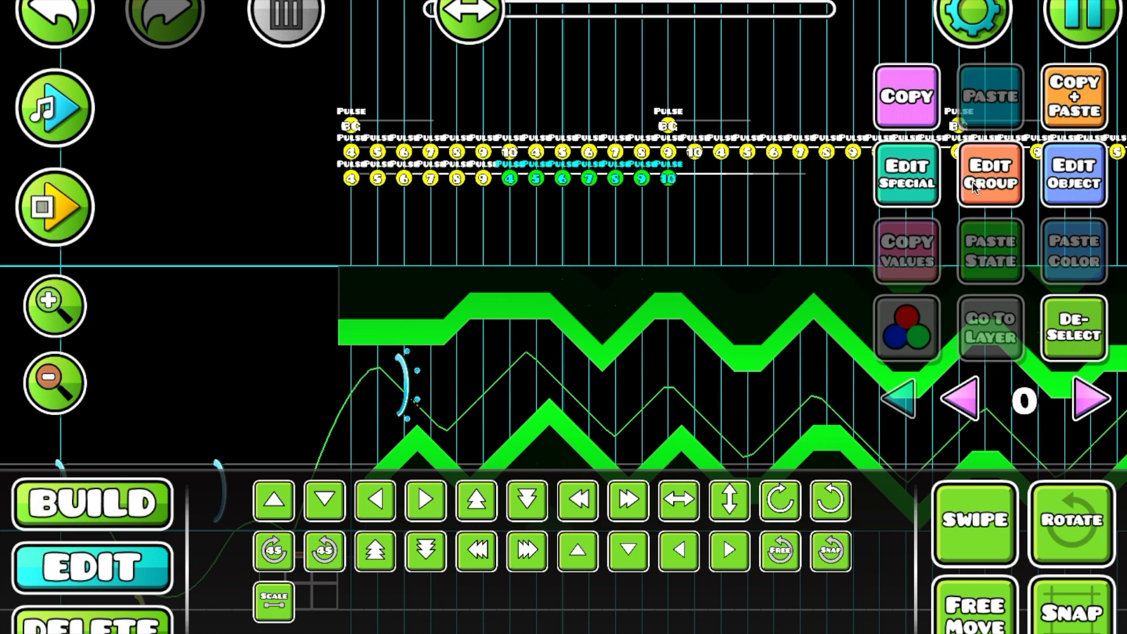
left_click(1060, 336)
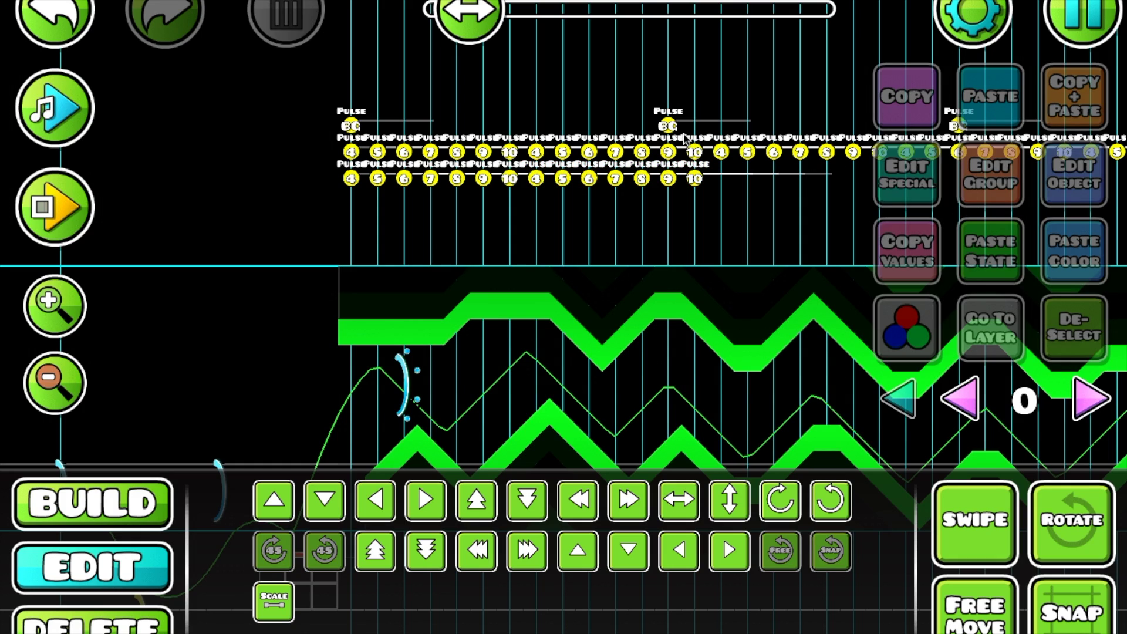
left_click_drag(715, 187, 337, 188)
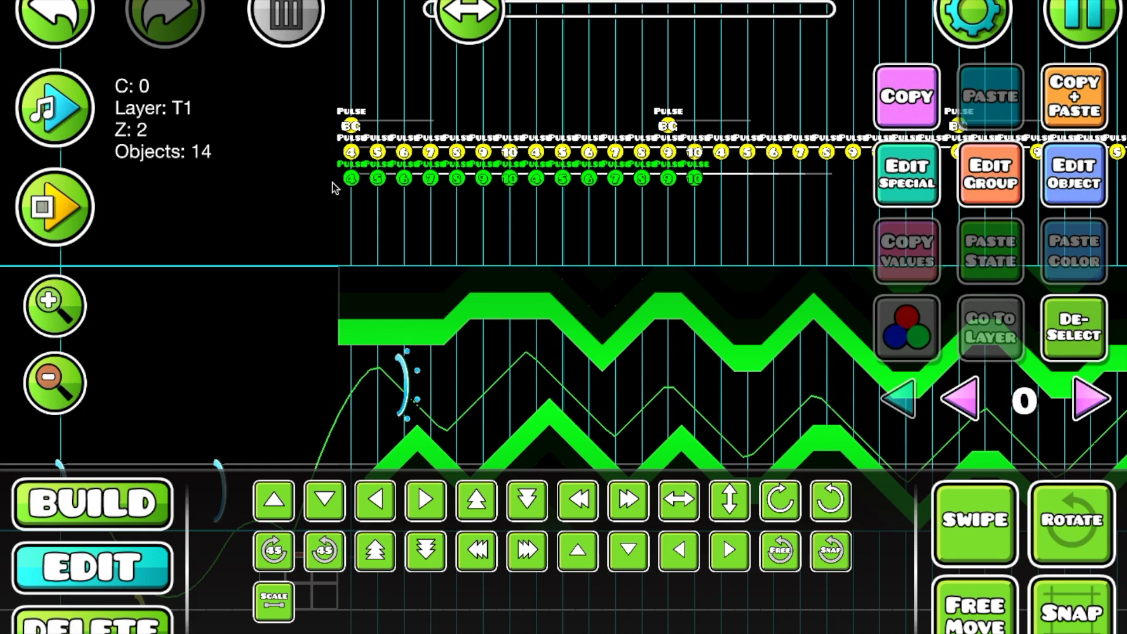
key("Delete")
Playtest the corridor, flying the wave through to watch the outlines pulse, then stop
scroll(587, 217, "down", 3)
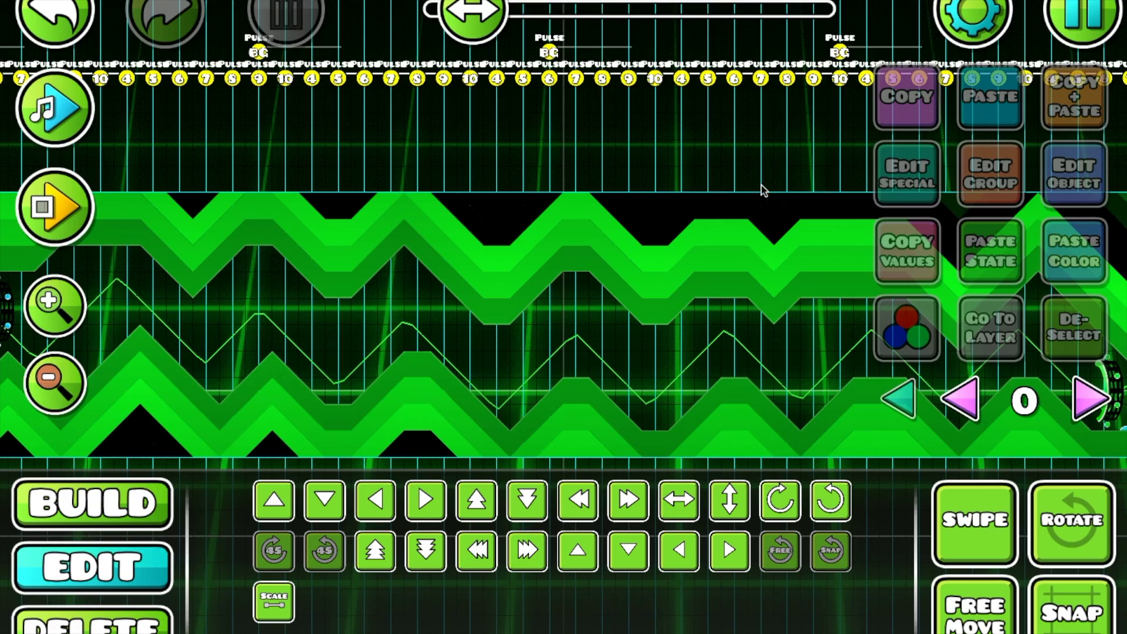
scroll(390, 144, "right", 5)
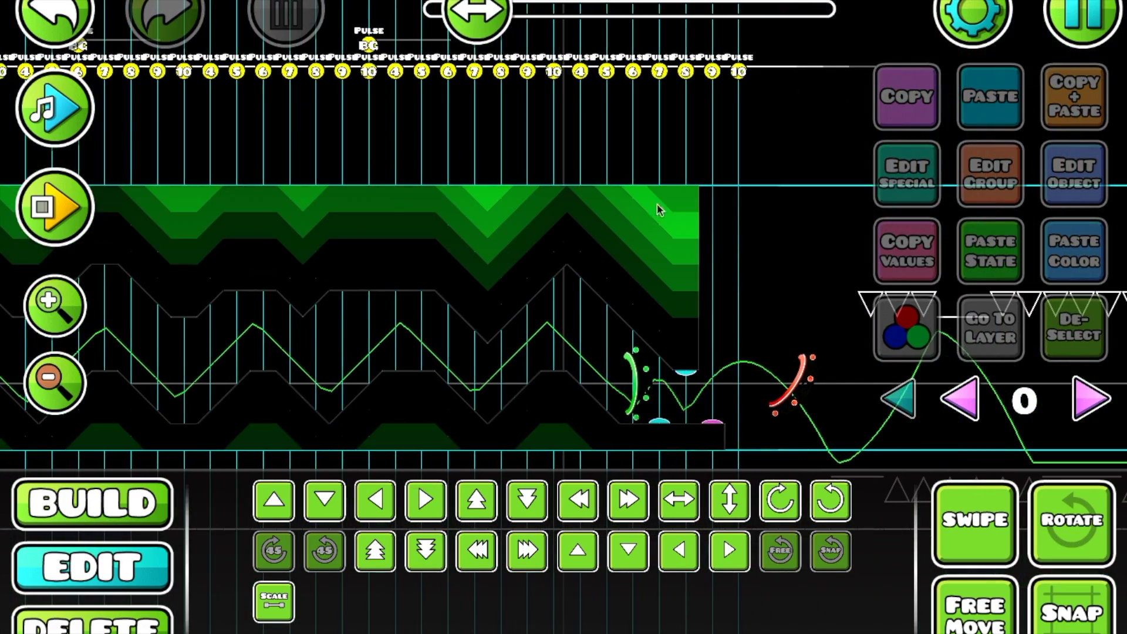
left_click(48, 209)
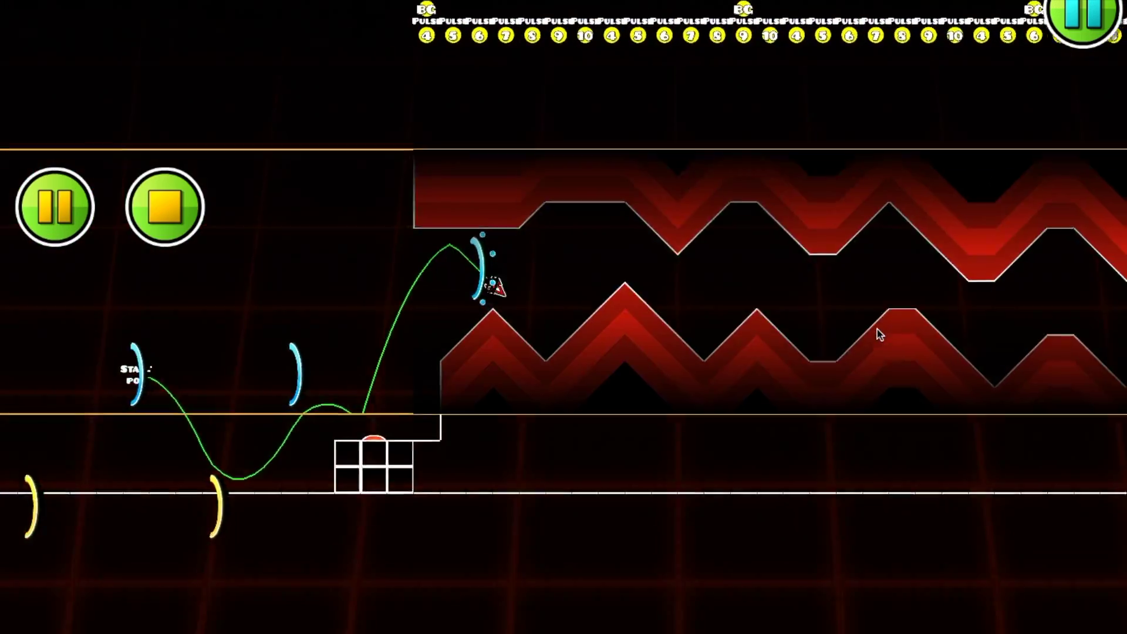
left_click(880, 333)
left_click(880, 333)
left_click(880, 333)
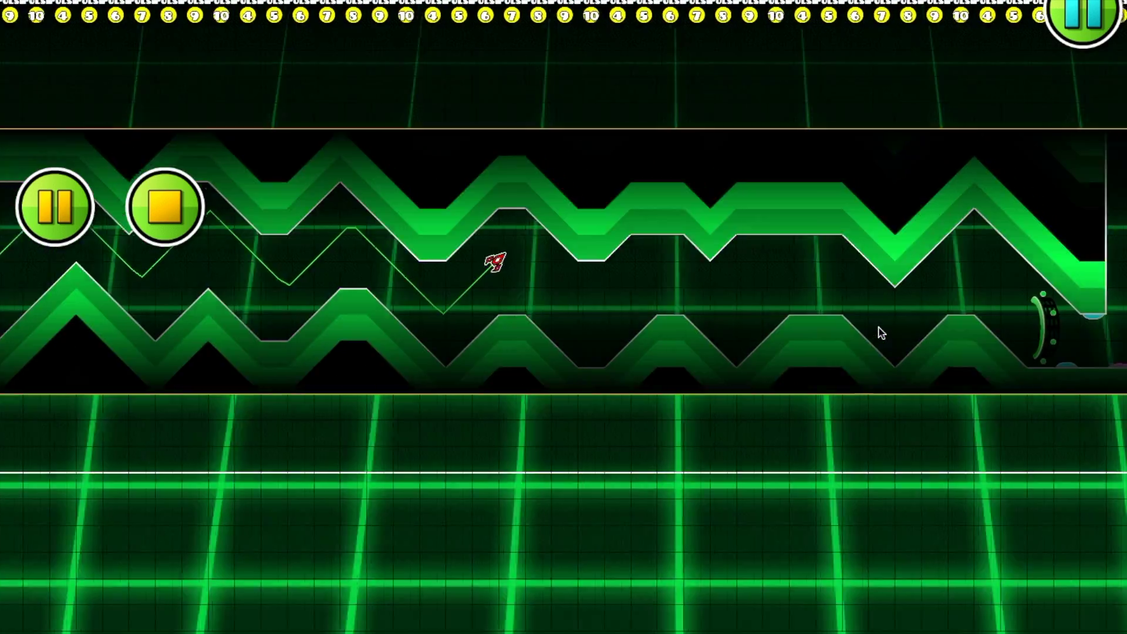
left_click(880, 333)
left_click(881, 332)
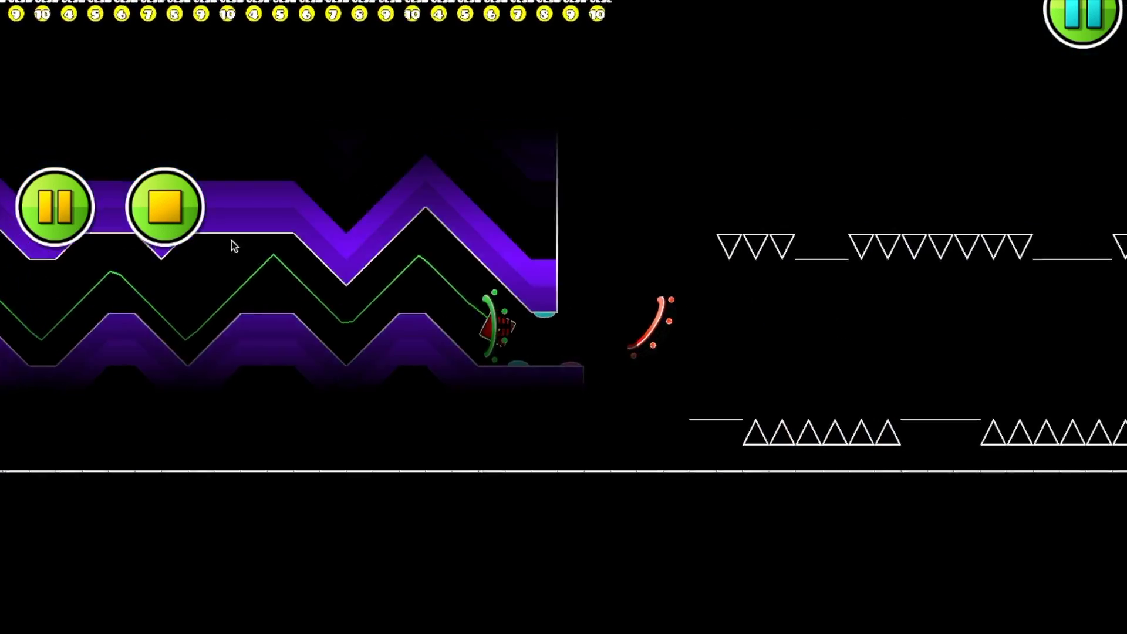
left_click(158, 223)
left_click(144, 219)
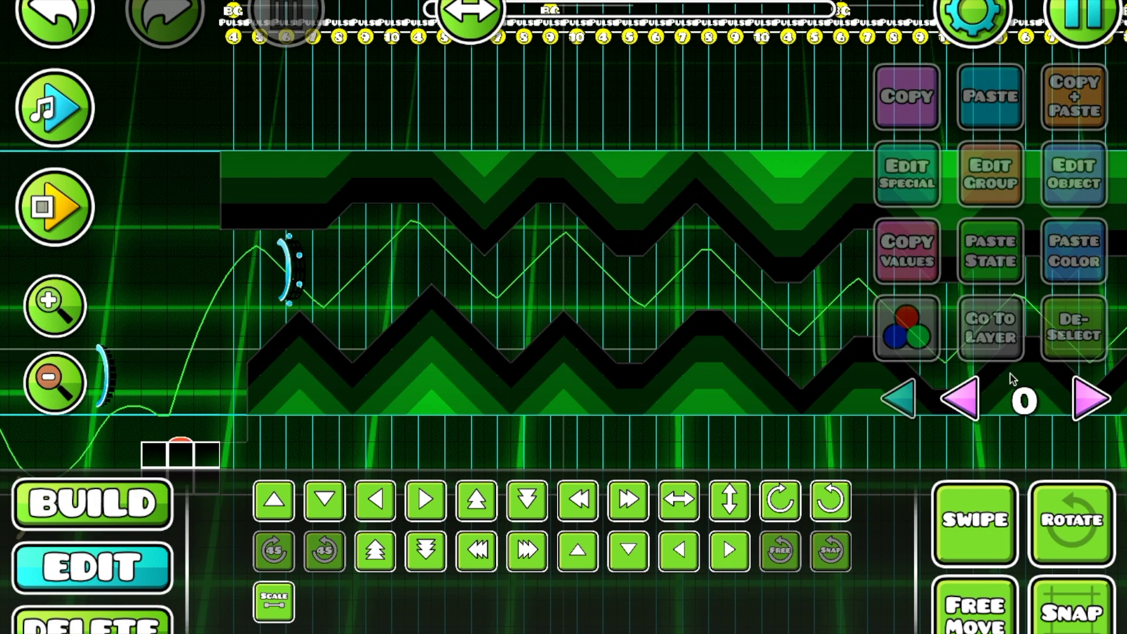
On editor layer 2, check the gradient block's detail colour 2 and its T3 layer, Z order 40
left_click(1084, 399)
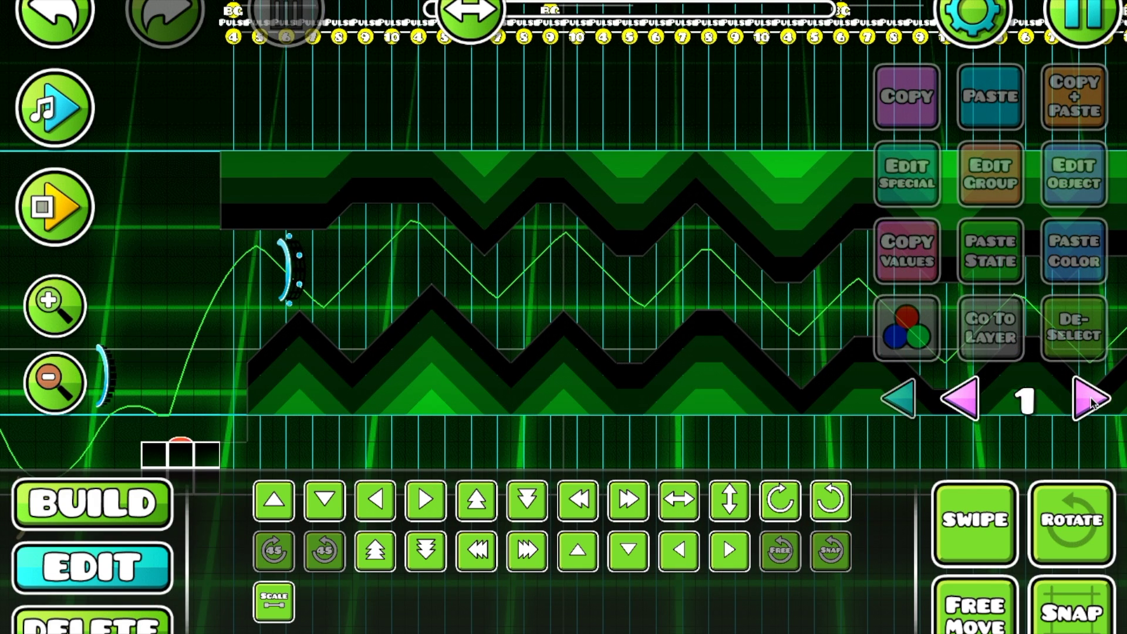
left_click(1085, 399)
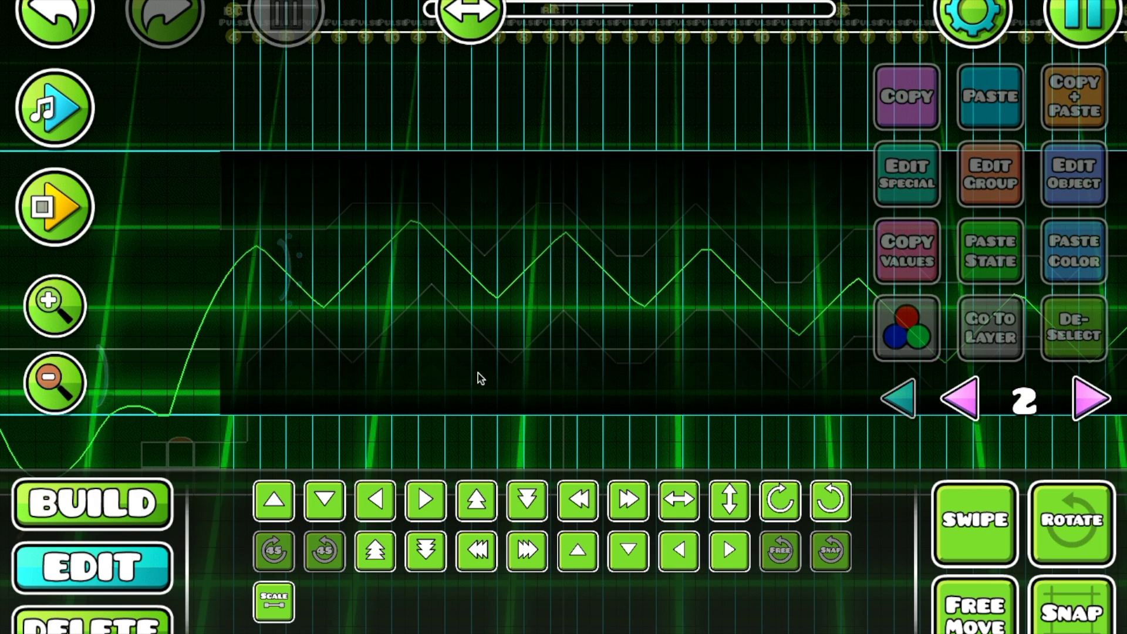
left_click(279, 356)
left_click(1078, 185)
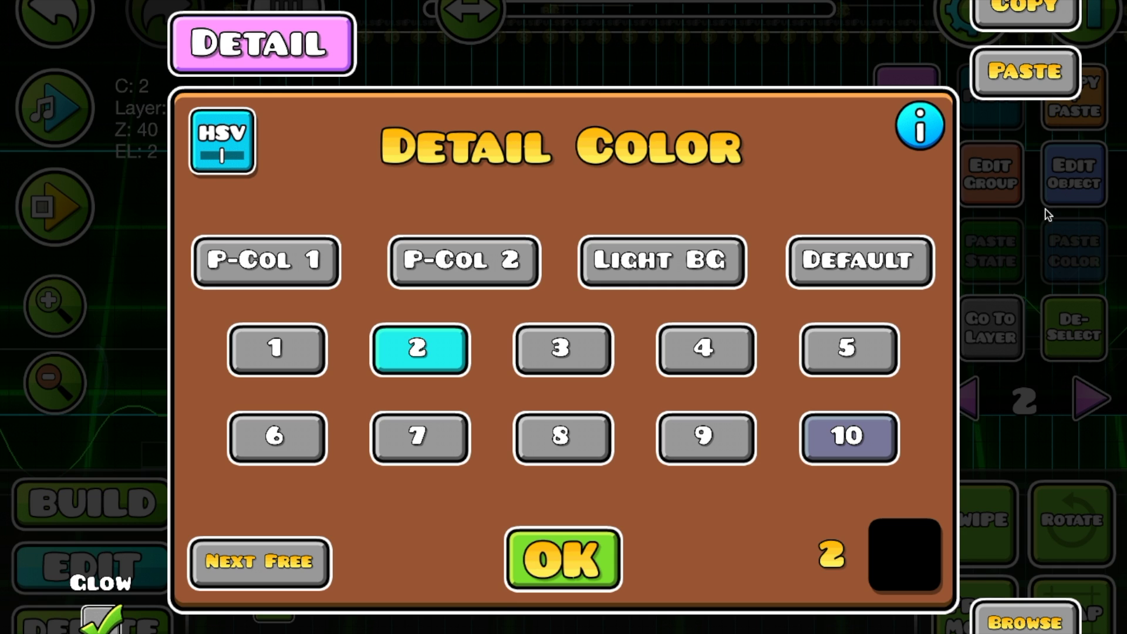
left_click(578, 572)
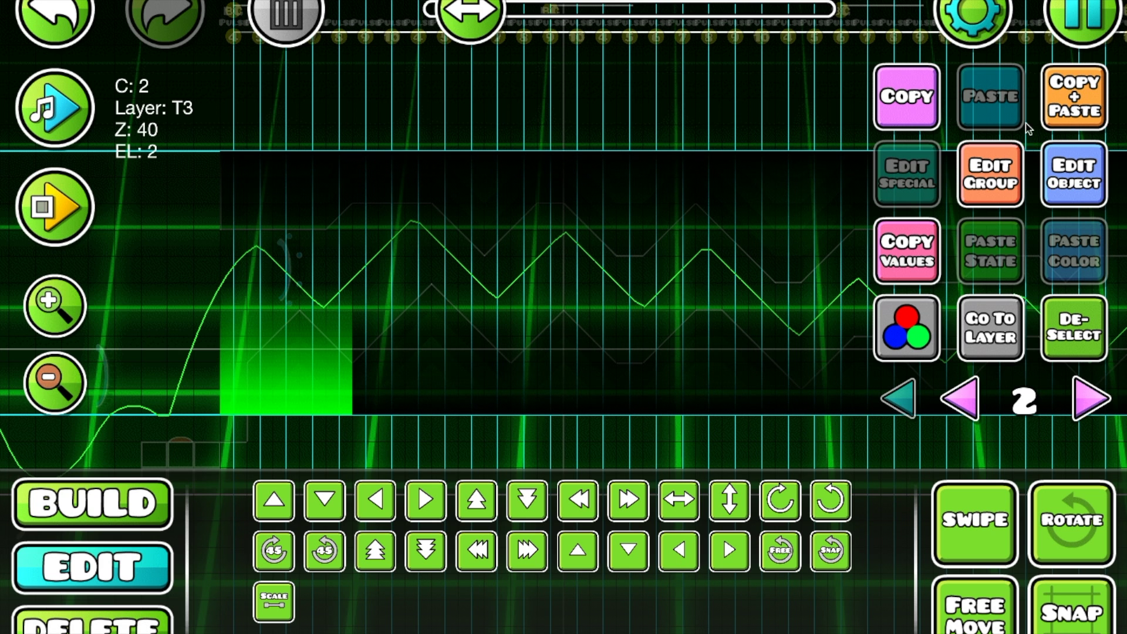
left_click(990, 176)
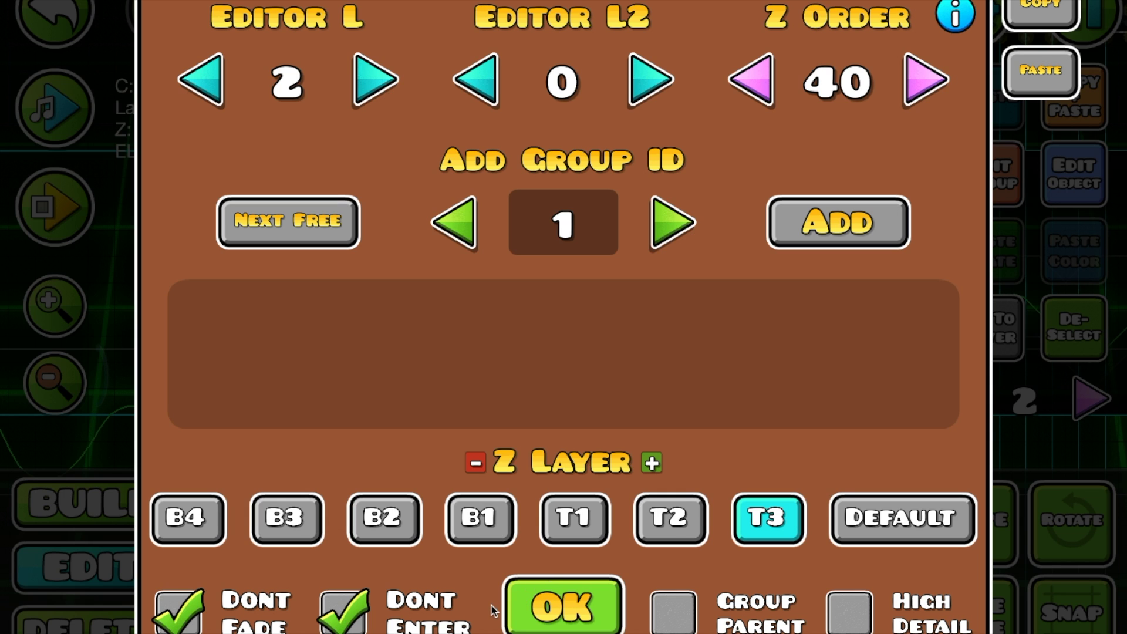
left_click(596, 595)
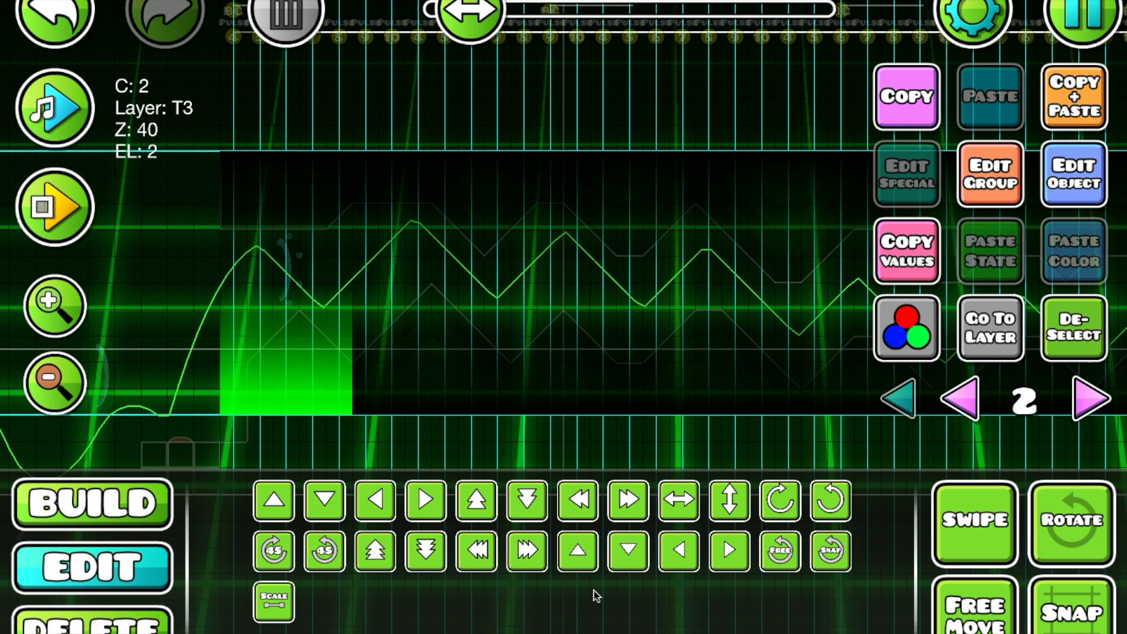
left_click(1080, 339)
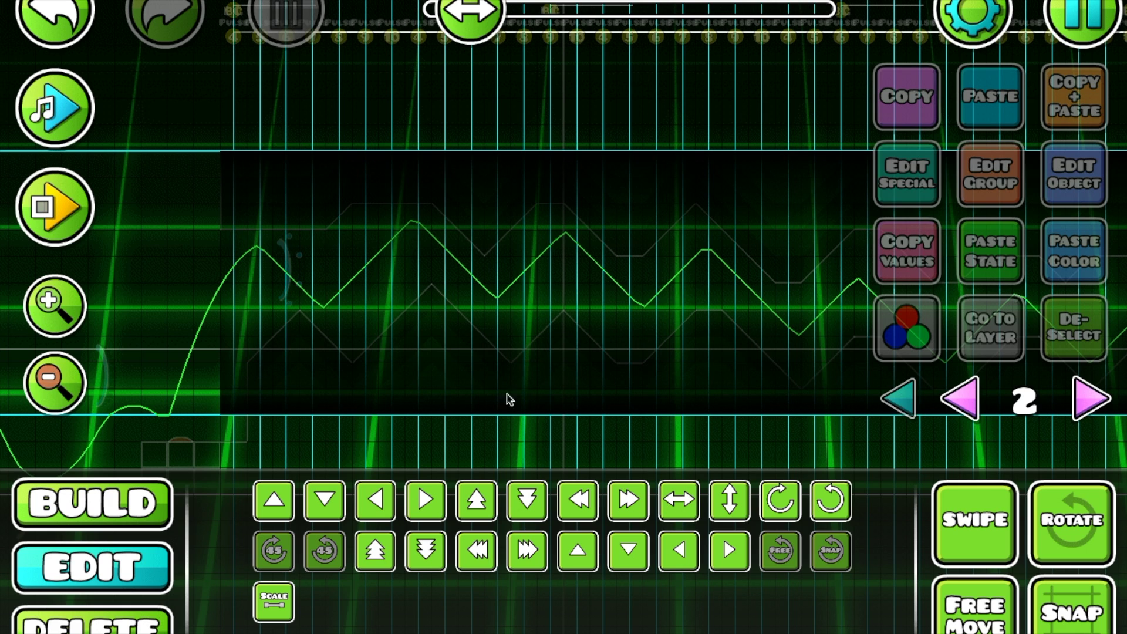
Box-select the 14 gradient objects, pan right along the level, and show all editor layers
mouse_move(224, 378)
left_mouse_down()
mouse_move(289, 353)
mouse_move(1118, 242)
left_mouse_up()
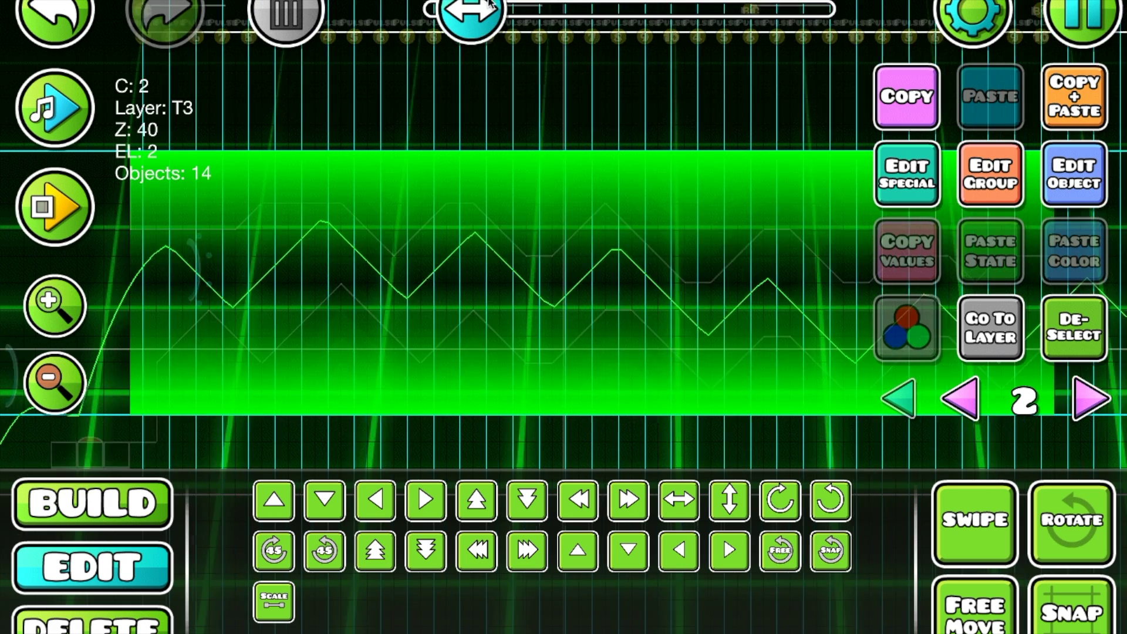
left_click_drag(746, 171, 334, 171)
mouse_move(251, 459)
left_mouse_down()
mouse_move(364, 354)
mouse_move(513, 337)
left_mouse_up()
left_click(960, 396)
Save and play the level, fly the wave briefly, then pause and exit to the editor
left_click(1092, 330)
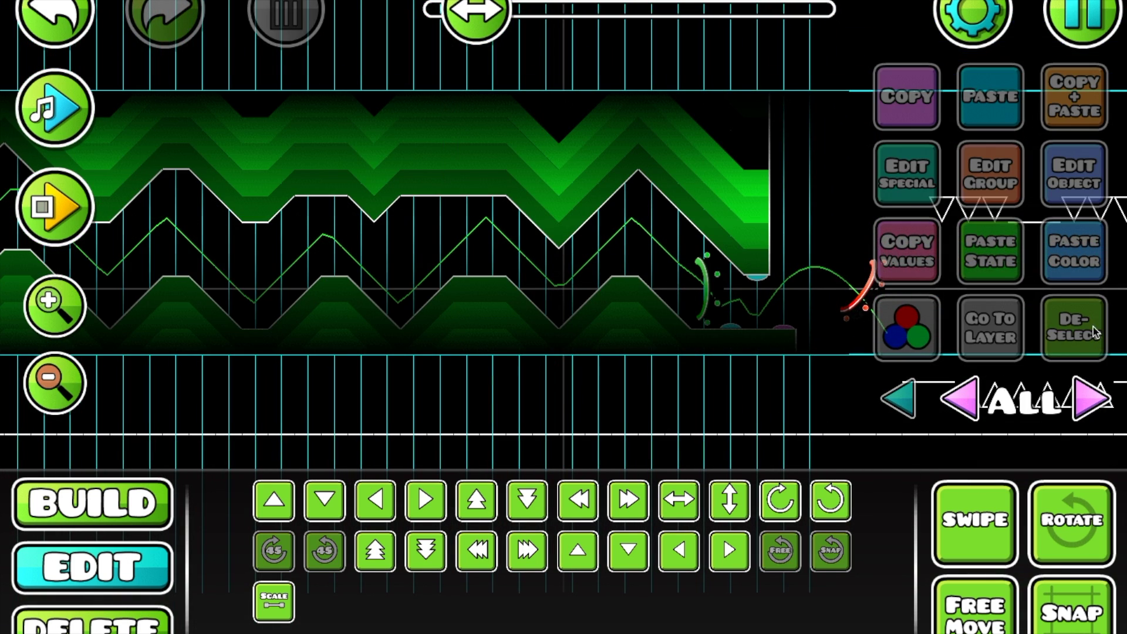
left_click(1092, 26)
left_click(566, 221)
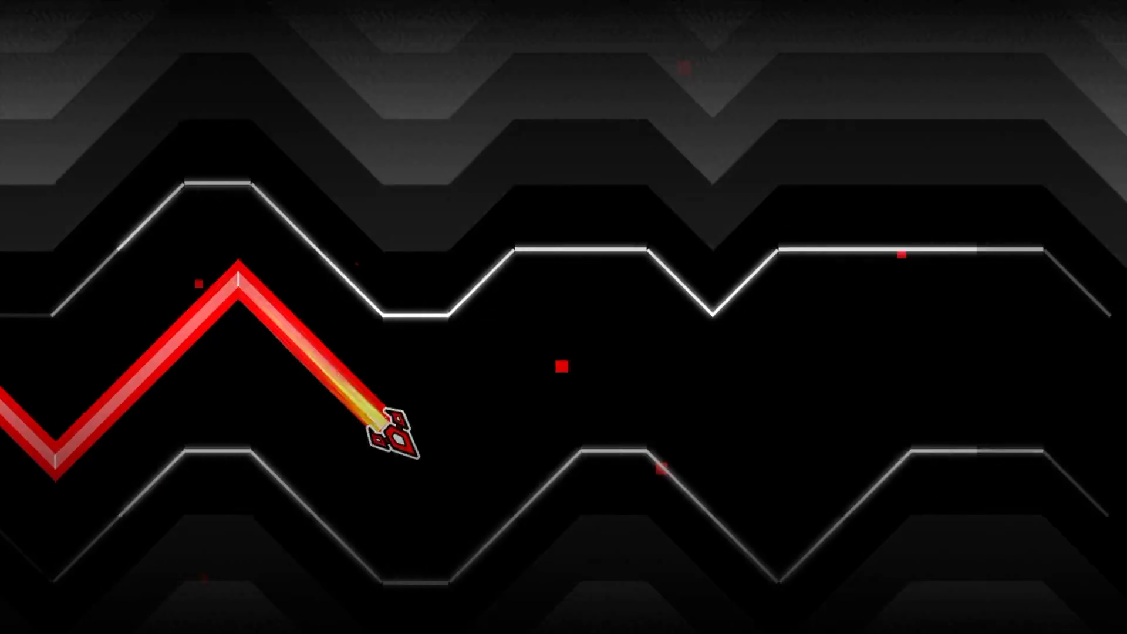
key("space")
key("space")
key("space")
key("Escape")
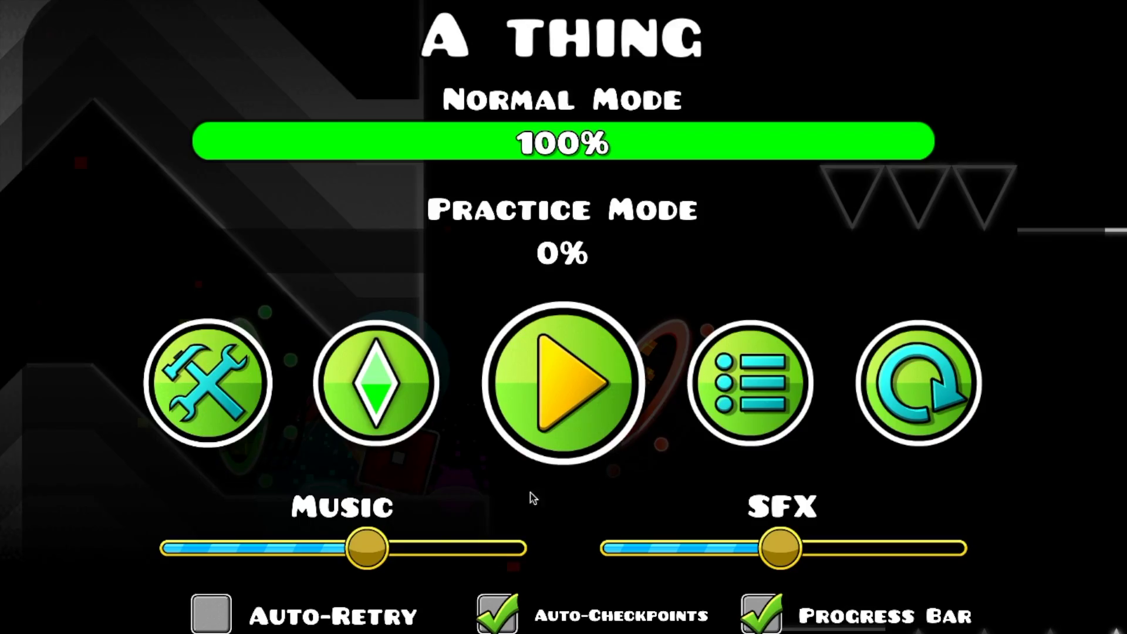
left_click(222, 393)
Playtest from the start, jumping the cube onto the blocks and zigzagging the wave up the corridor
key("Return")
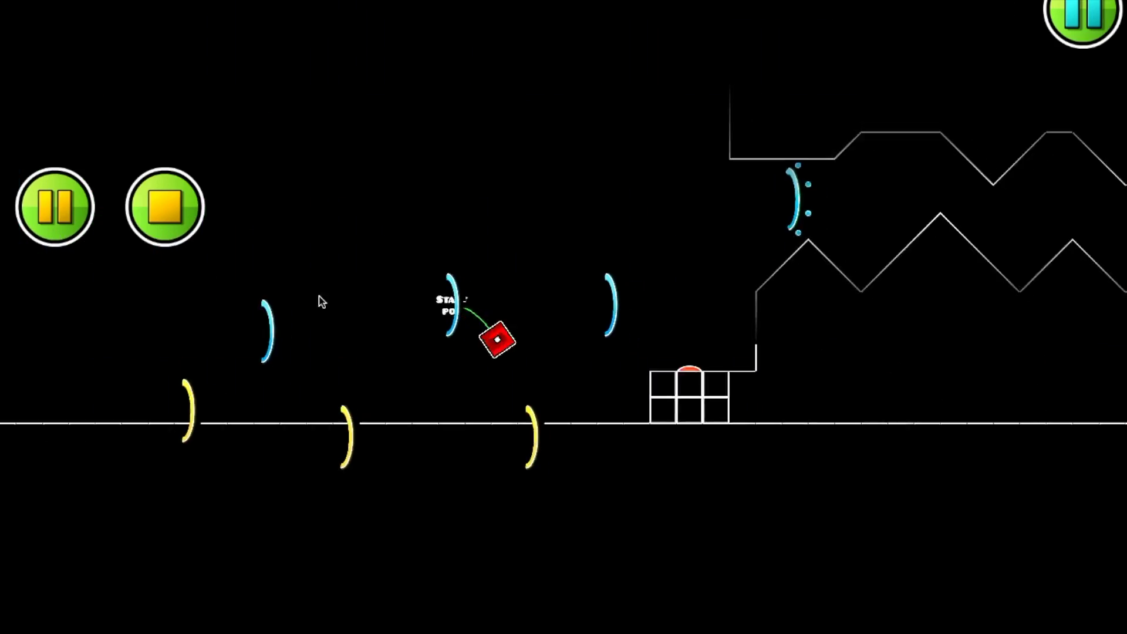
key("space")
key("space")
key("space")
key("space")
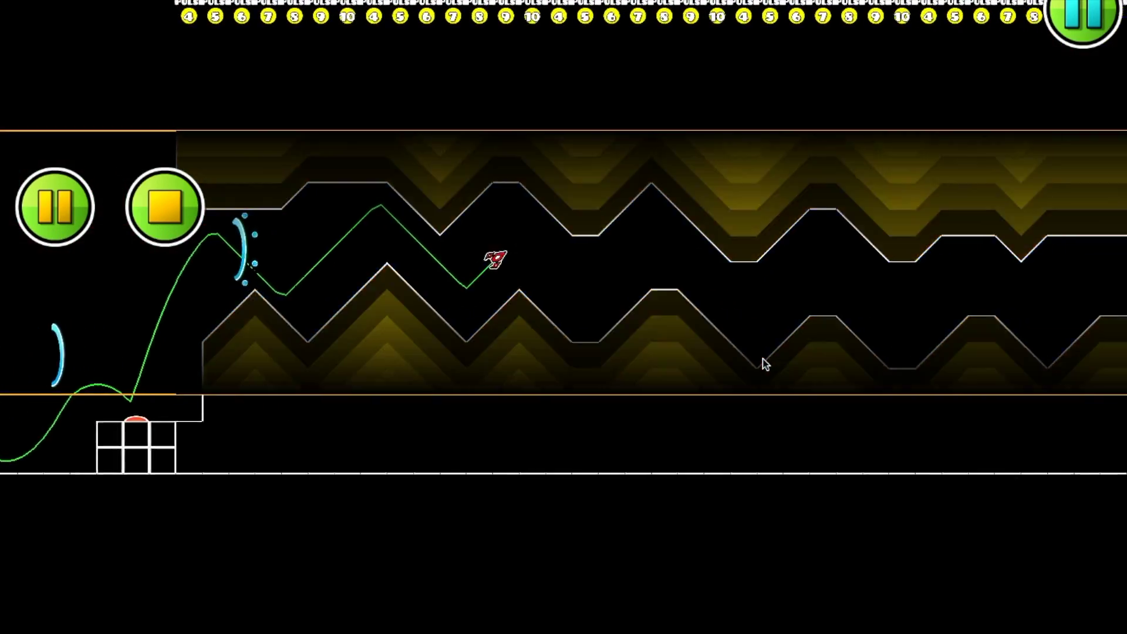
key("space")
key("space")
key("space")
key("space")
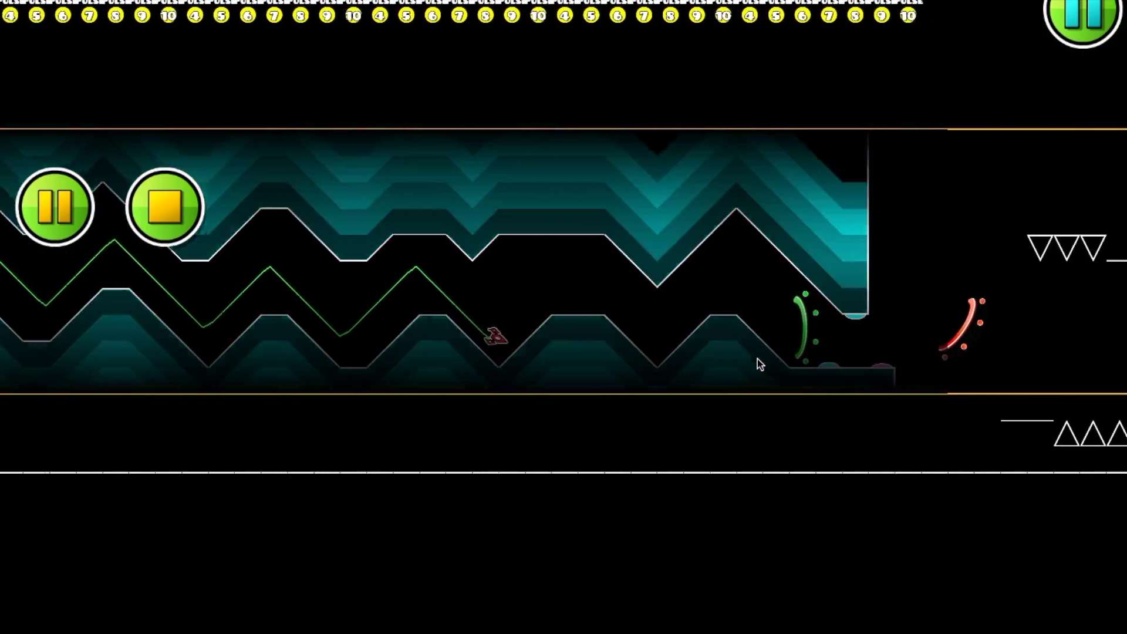
key("space")
Place a Start Pos before the glowing green section with 2x speed and a changed player mode
left_click(196, 203)
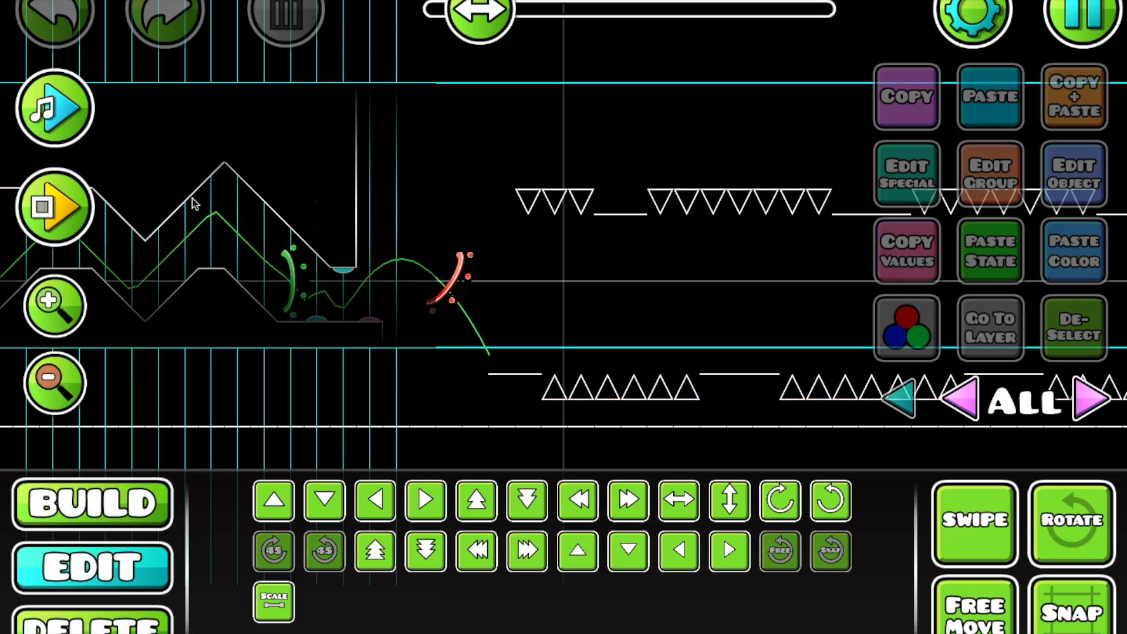
mouse_move(450, 33)
left_mouse_down()
mouse_move(508, 35)
mouse_move(507, 52)
left_mouse_up()
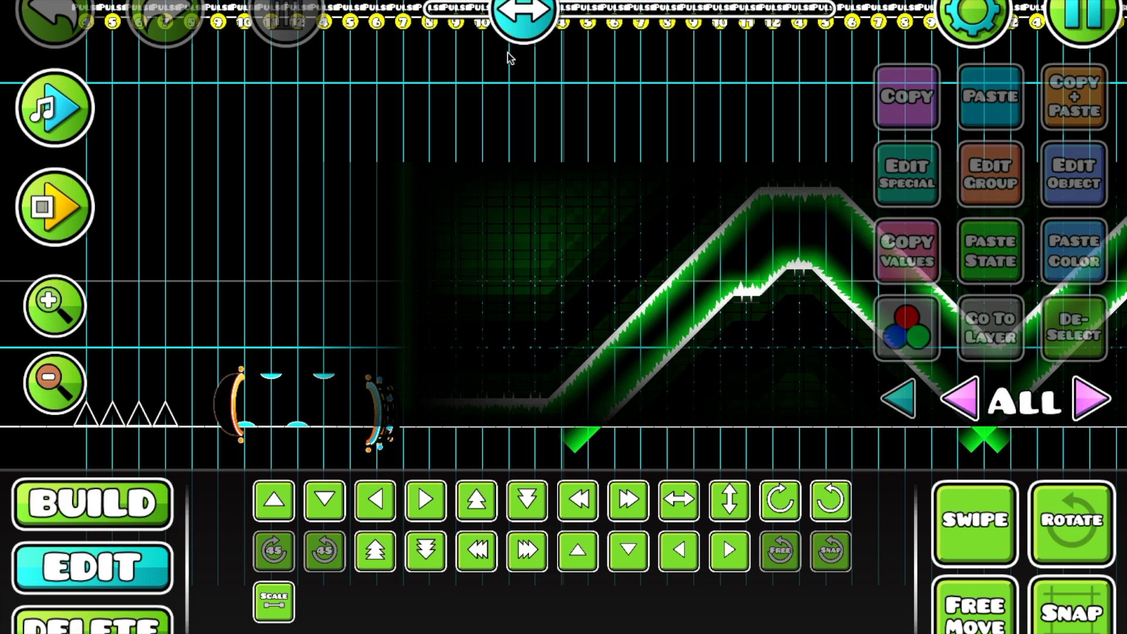
key("1")
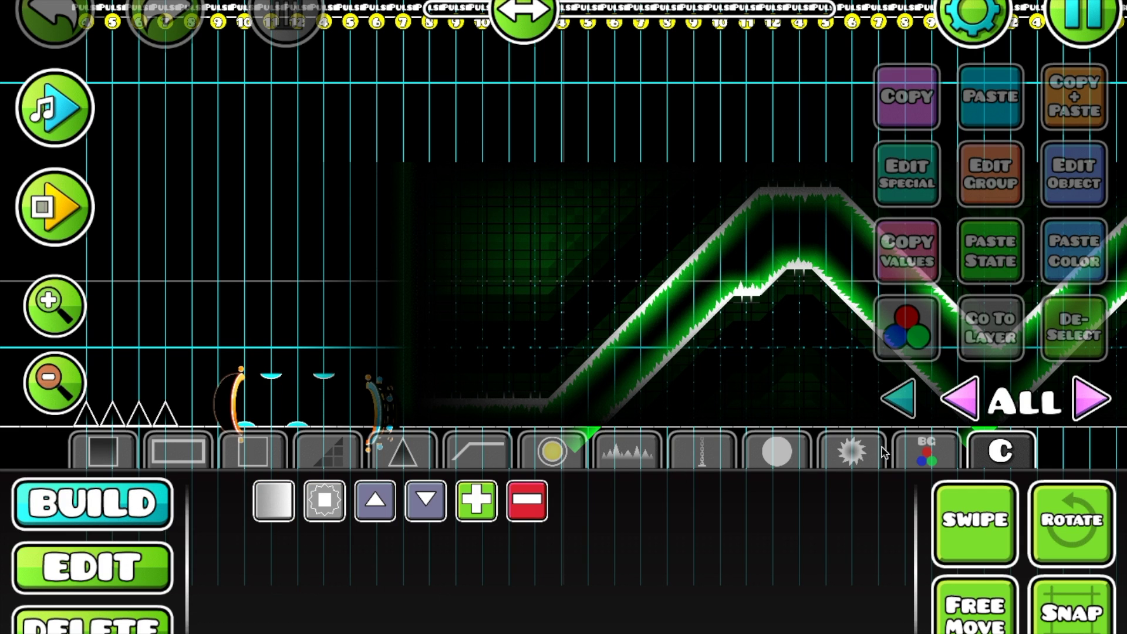
left_click(927, 450)
left_click(273, 519)
left_click(228, 418)
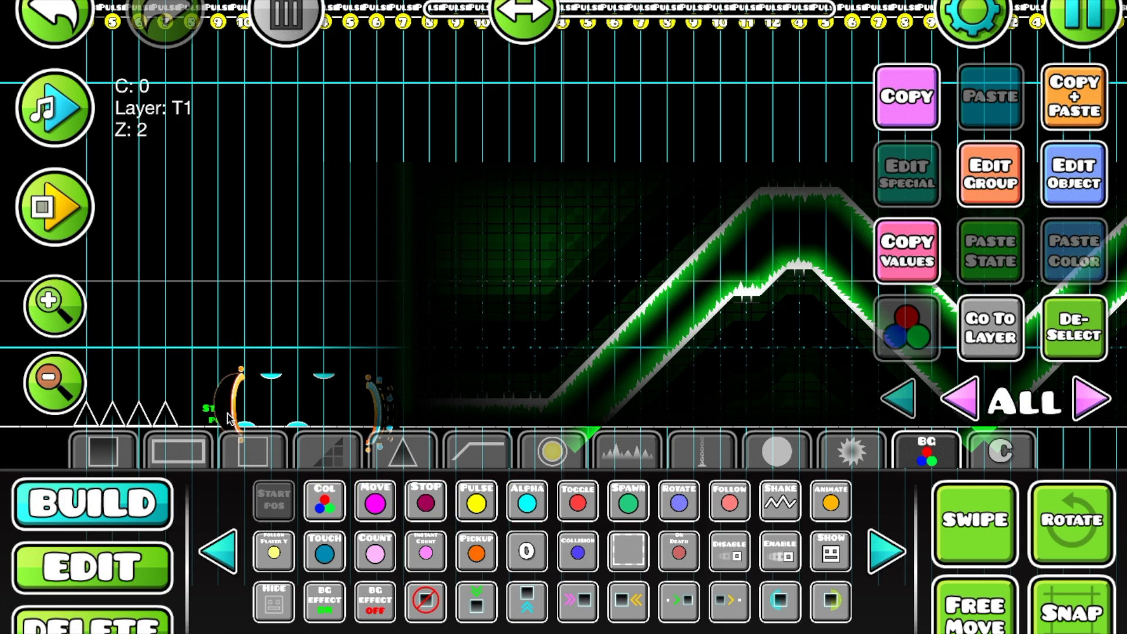
left_click(1080, 198)
left_click(150, 228)
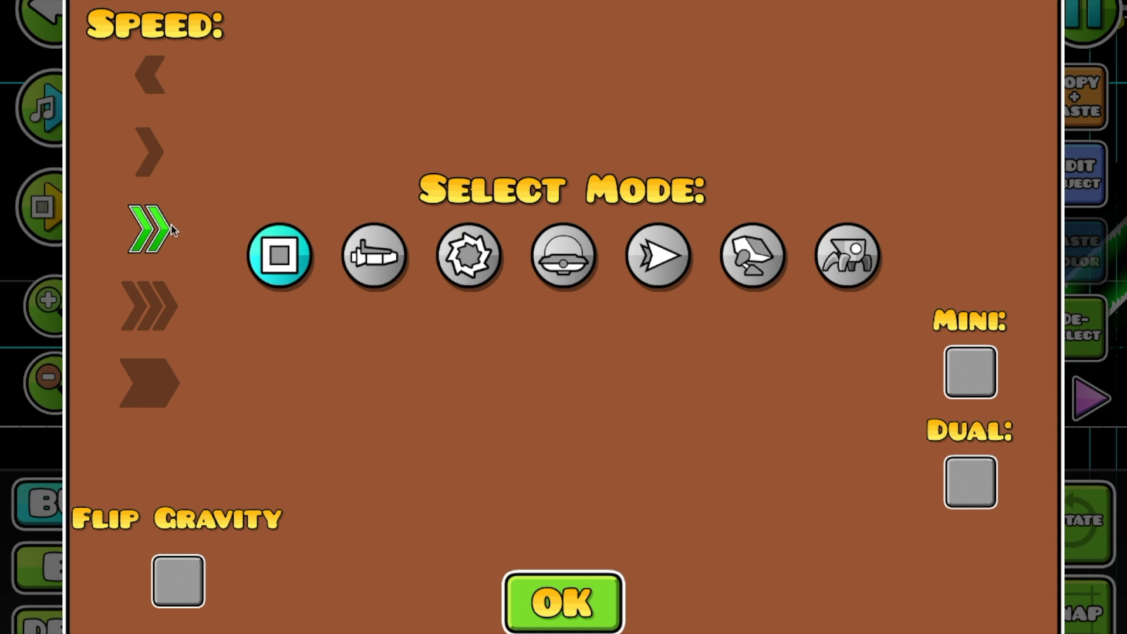
left_click(760, 261)
left_click(563, 593)
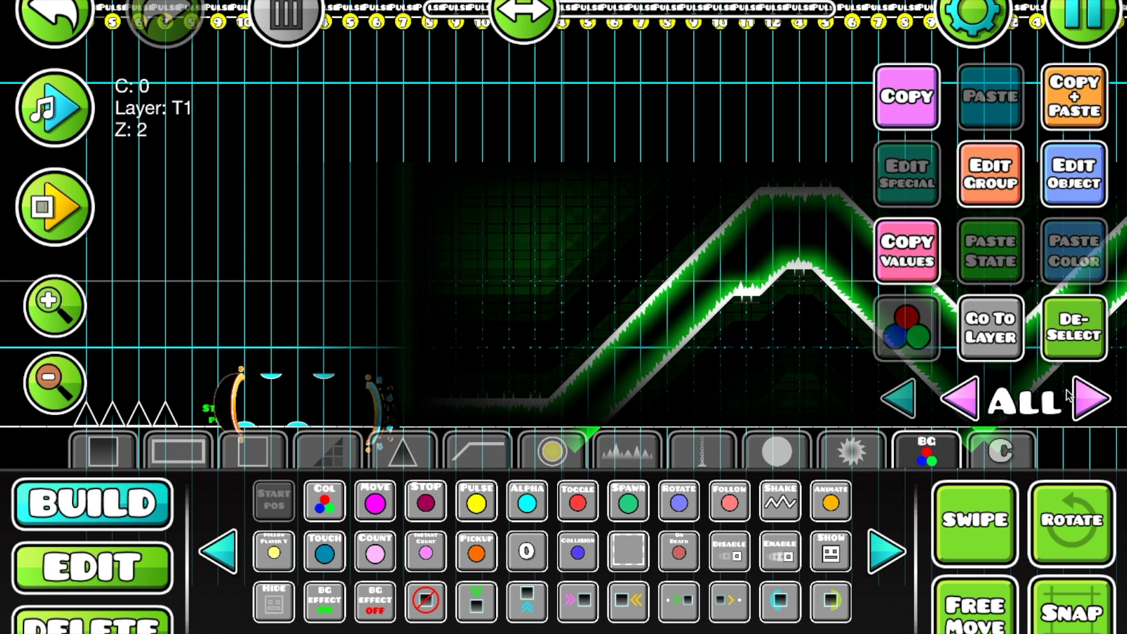
Delete the old Start Pos in the zigzag, inspect a glowing outline piece, and return to the new start
left_click_drag(771, 294, 550, 267)
left_click(565, 239)
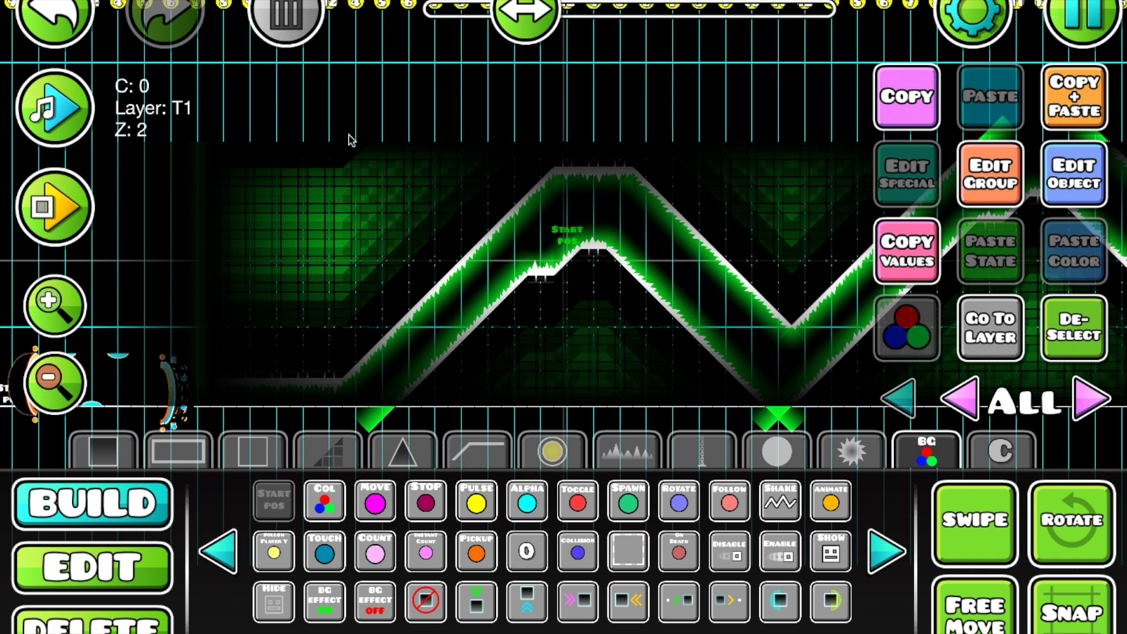
key("Delete")
key("2")
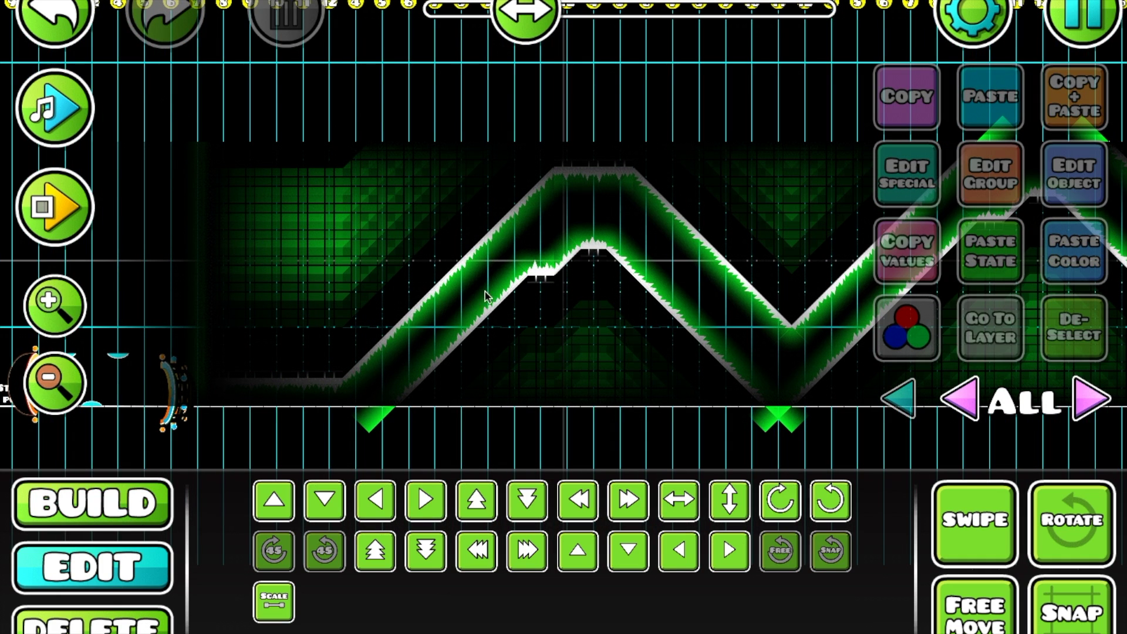
left_click(598, 248)
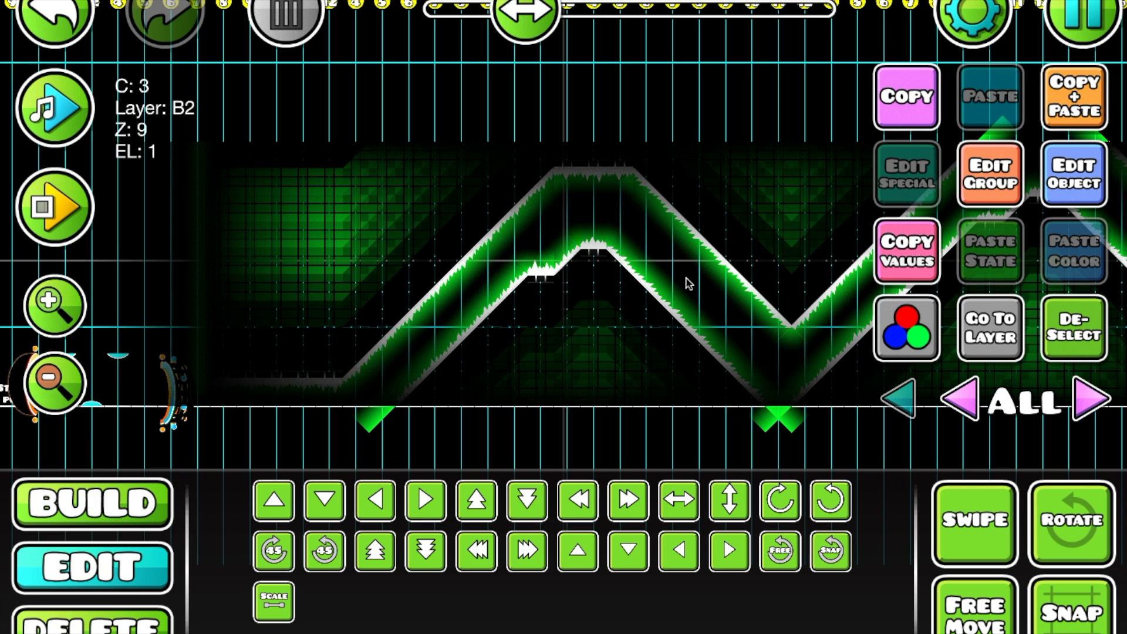
left_click(1036, 322)
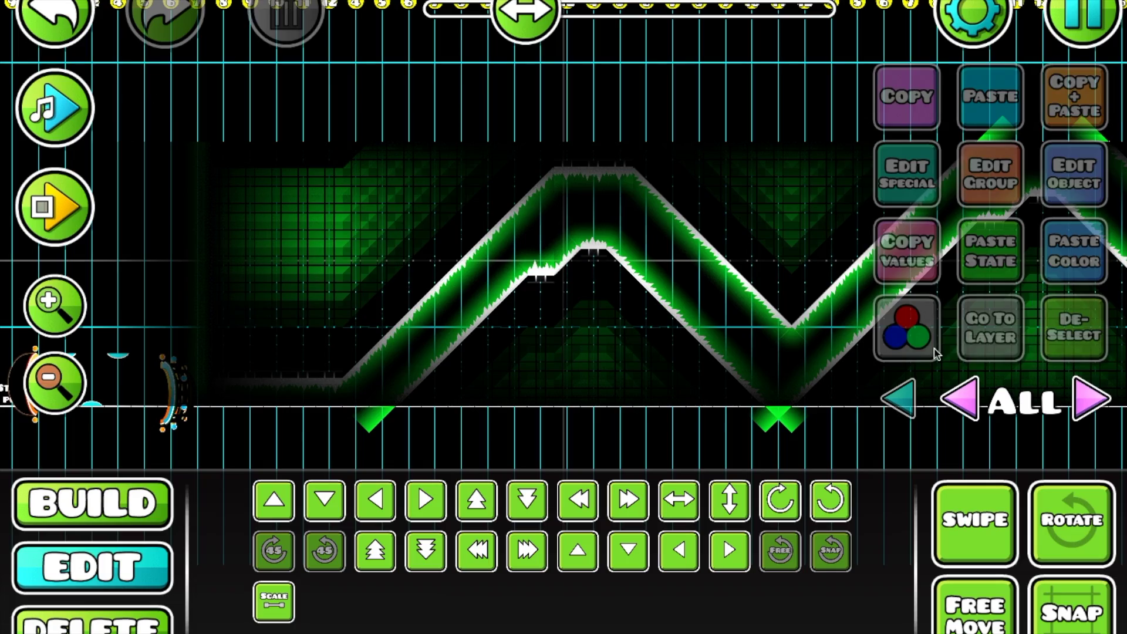
left_click_drag(702, 314, 390, 307)
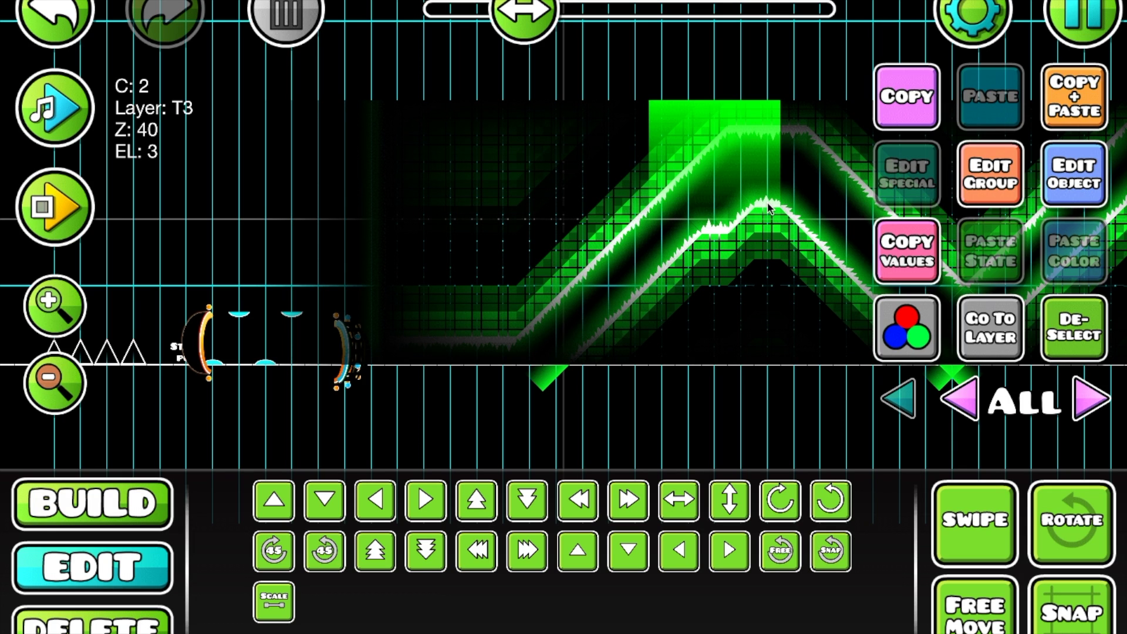
left_click(85, 202)
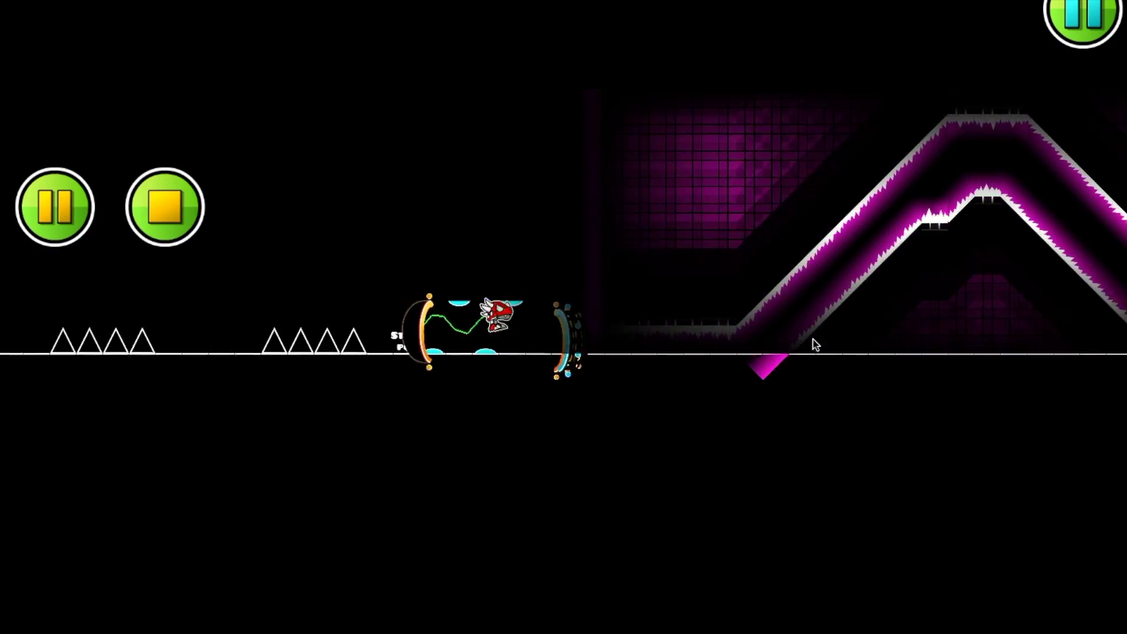
left_click(920, 348)
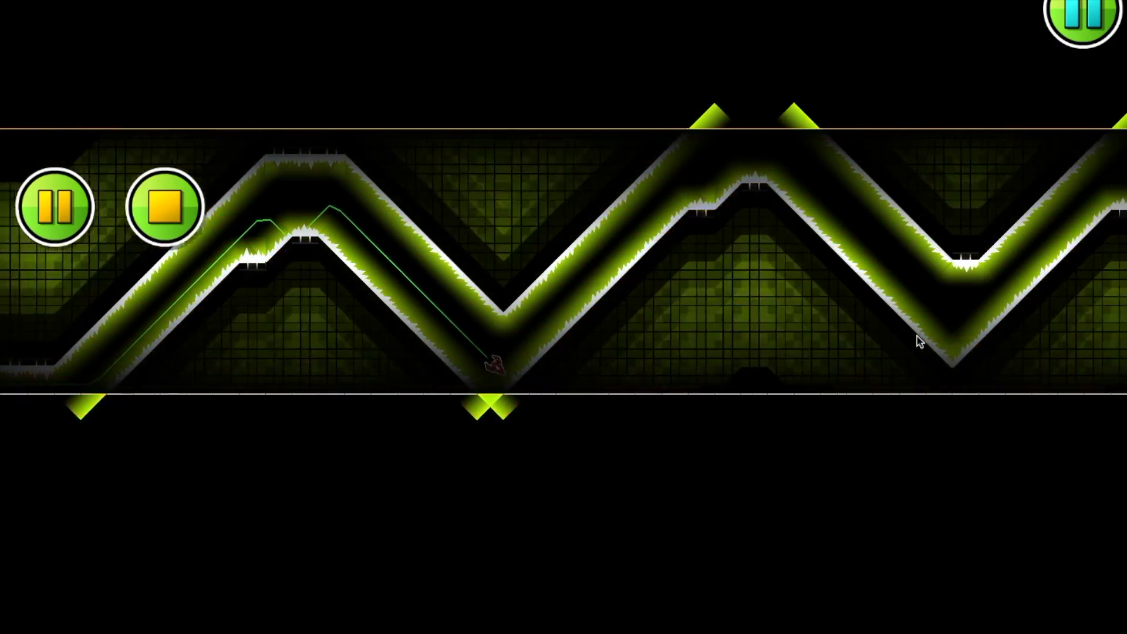
left_click(919, 342)
left_click(919, 340)
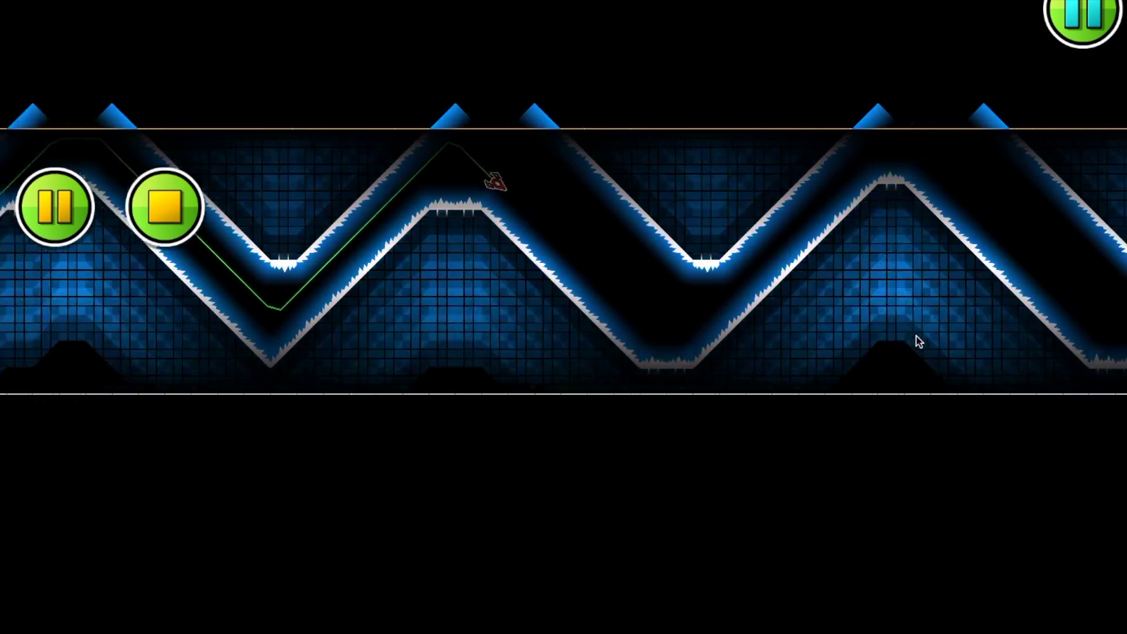
left_click(918, 340)
left_click(919, 340)
left_click(918, 339)
left_click(916, 336)
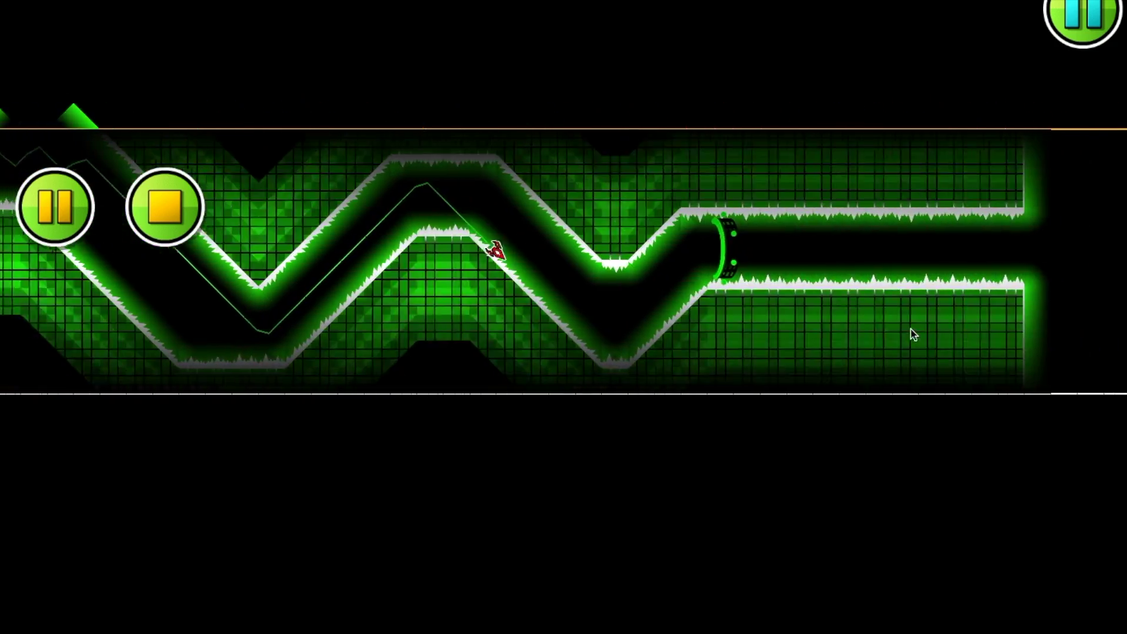
left_click(913, 334)
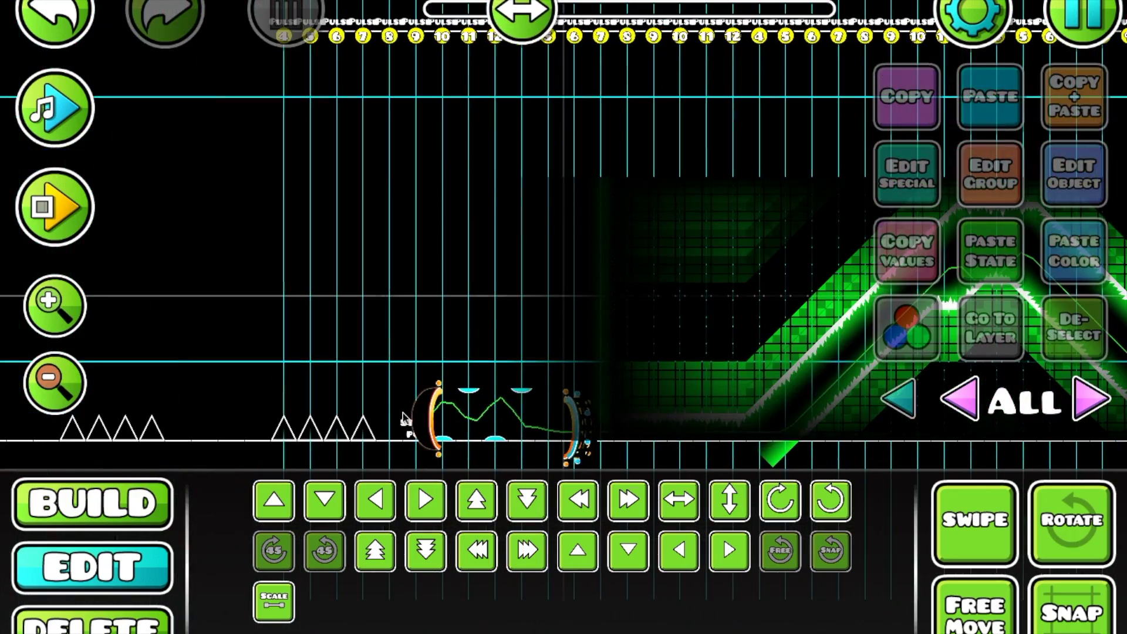
key("Return")
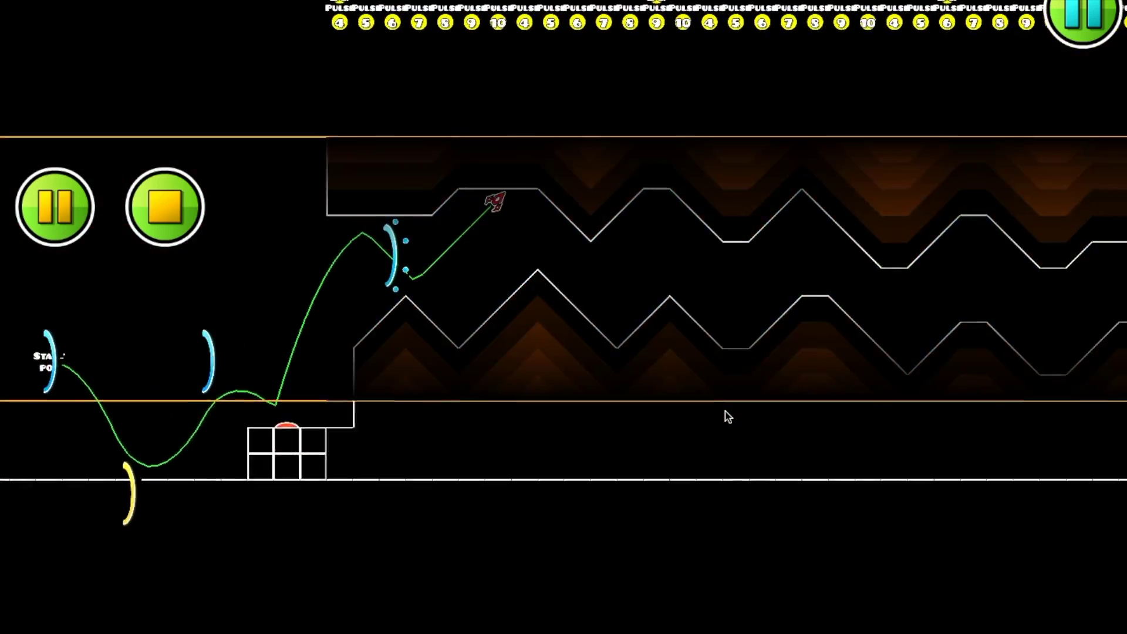
left_click(724, 415)
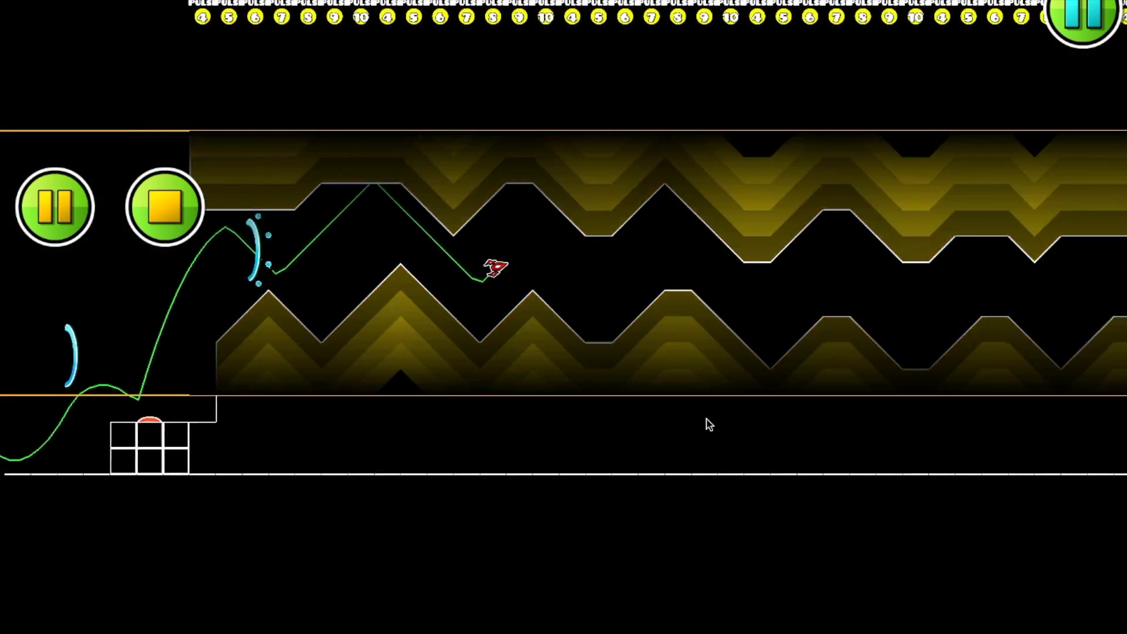
left_click(707, 417)
left_click(708, 413)
left_click(707, 413)
left_click(708, 412)
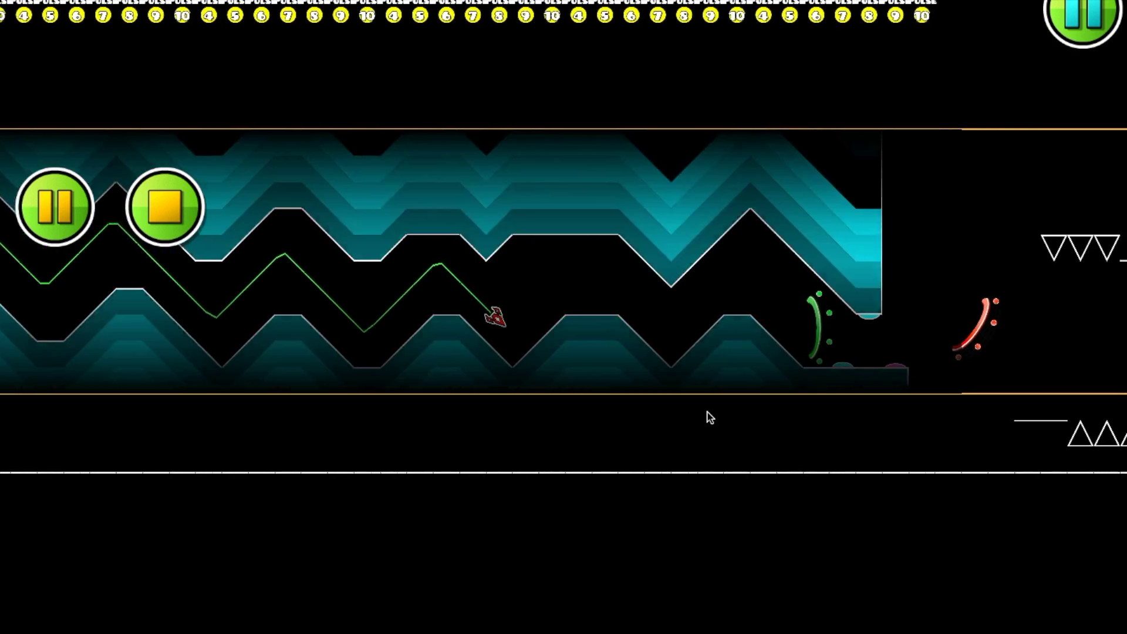
left_click(707, 412)
left_click(708, 417)
left_click(708, 416)
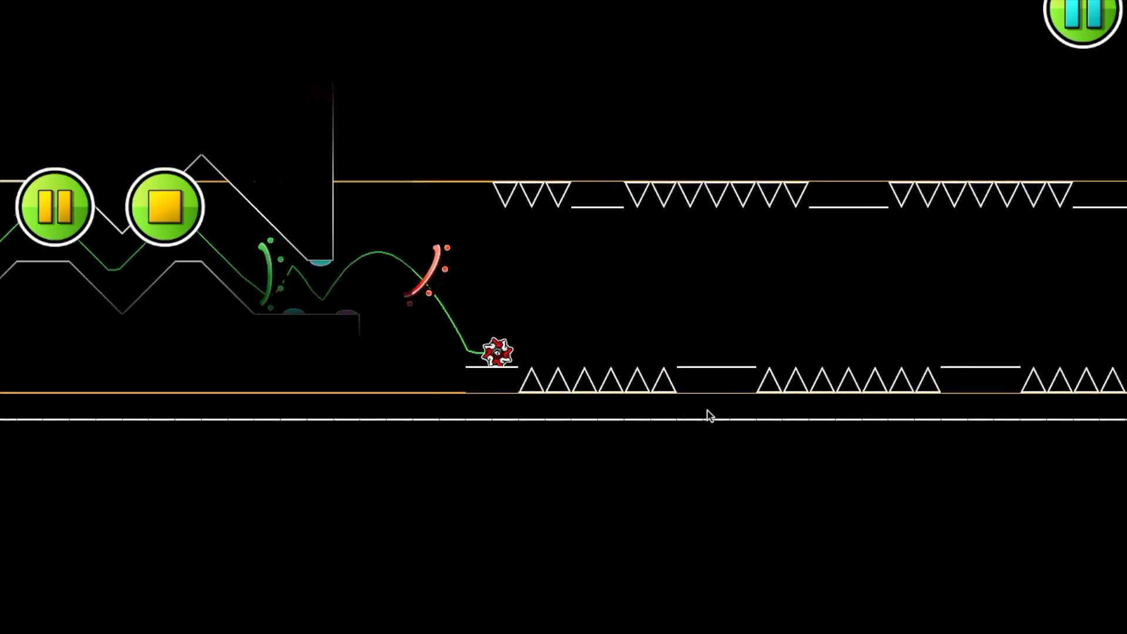
left_click(708, 414)
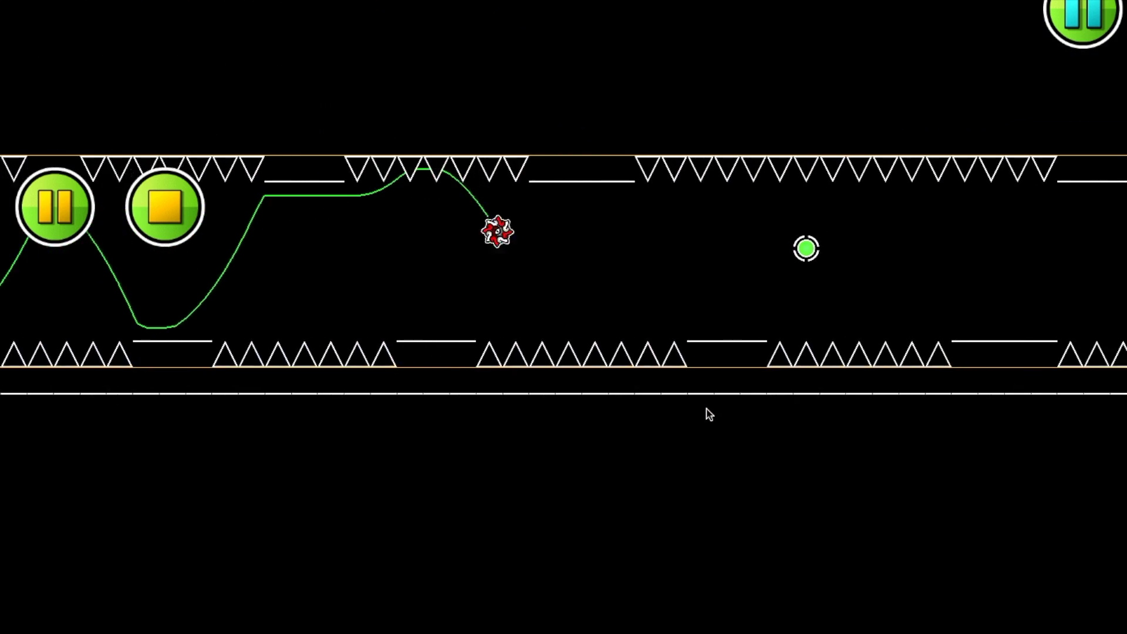